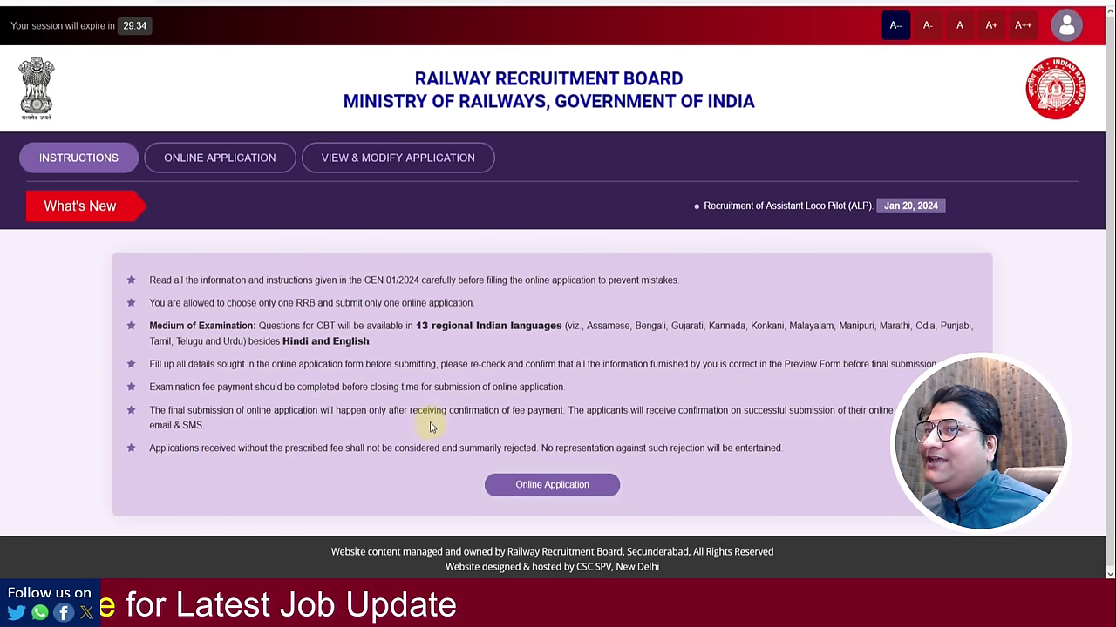
# Start the online application and choose Ajmer as the RRB to apply for
pyautogui.click(551, 493)
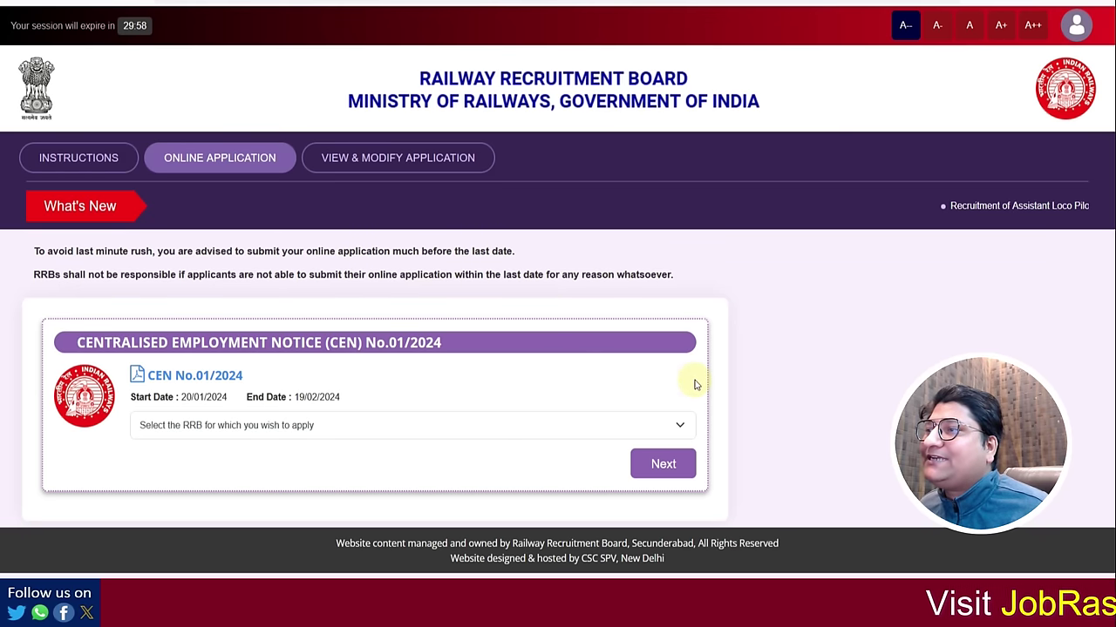
pyautogui.click(281, 435)
pyautogui.scroll(-1, 326, 231)
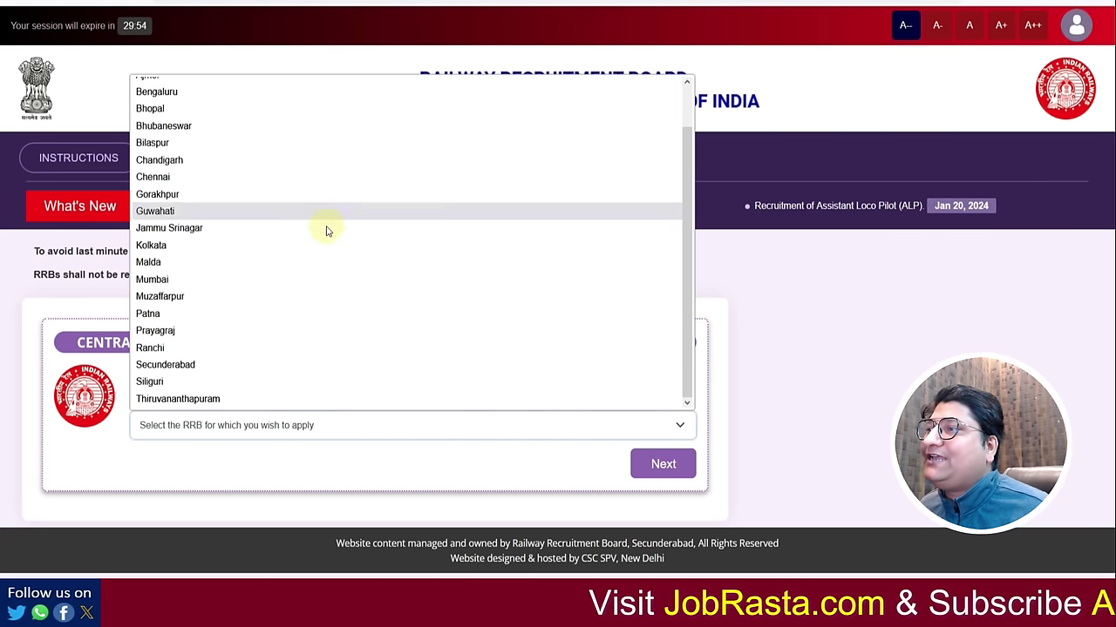
pyautogui.scroll(1, 326, 378)
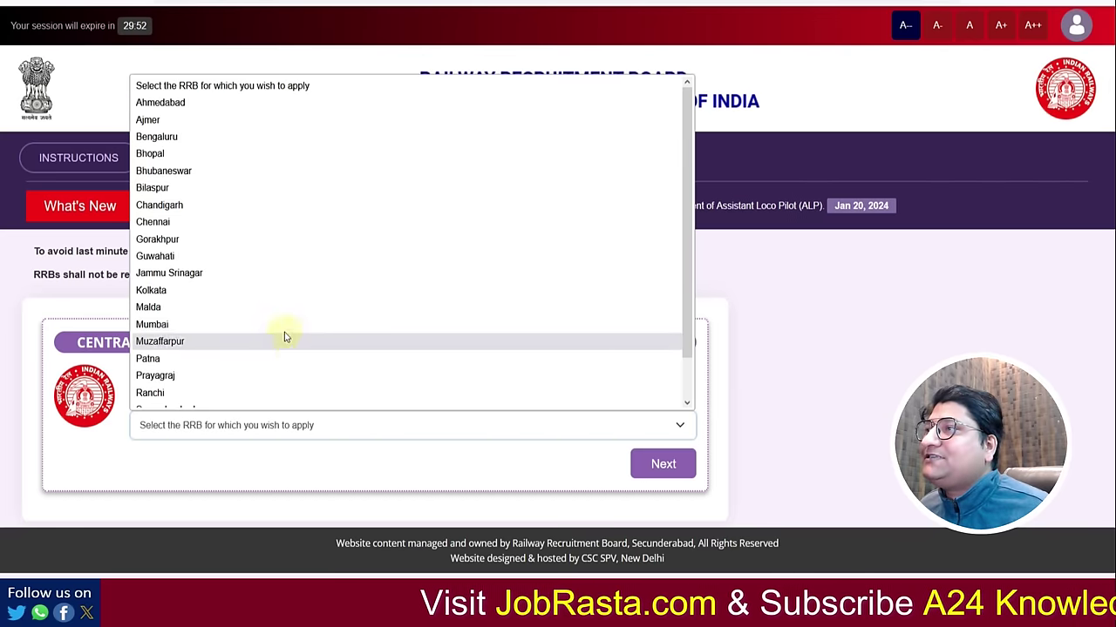
pyautogui.click(177, 120)
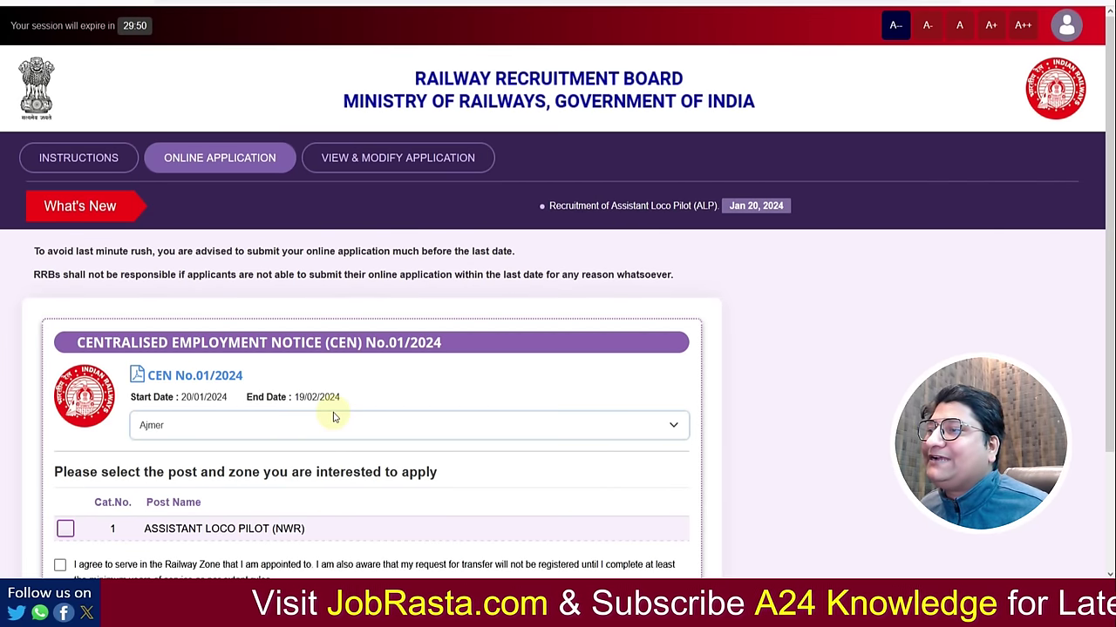
# Select the ASSISTANT LOCO PILOT (NWR) post, agree to serve in the appointed Railway Zone, and continue
pyautogui.scroll(-1, 346, 415)
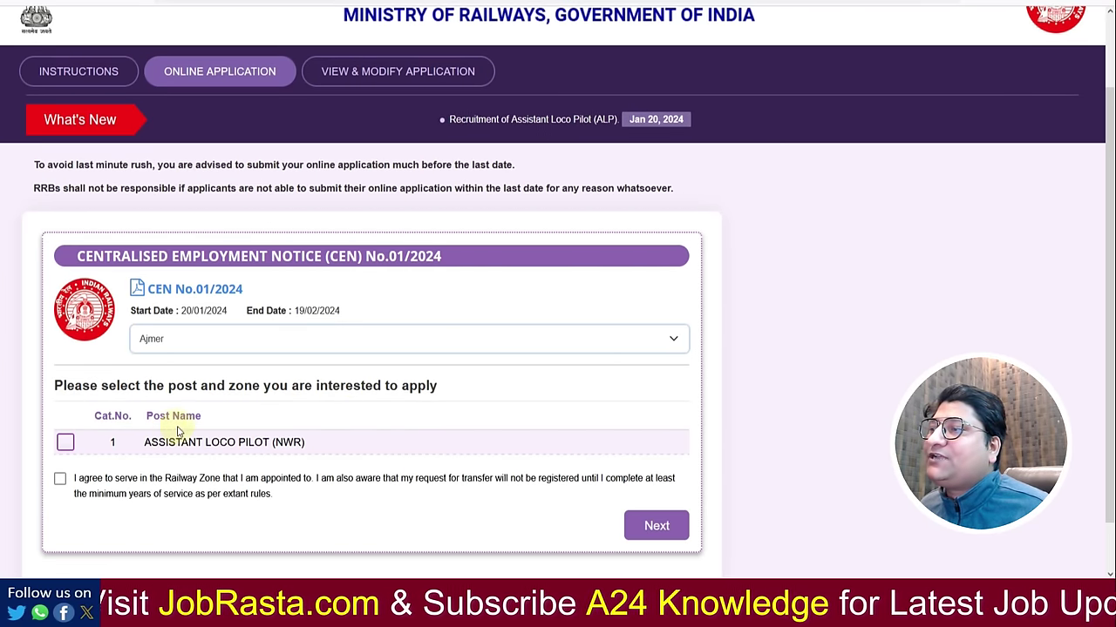
pyautogui.click(66, 442)
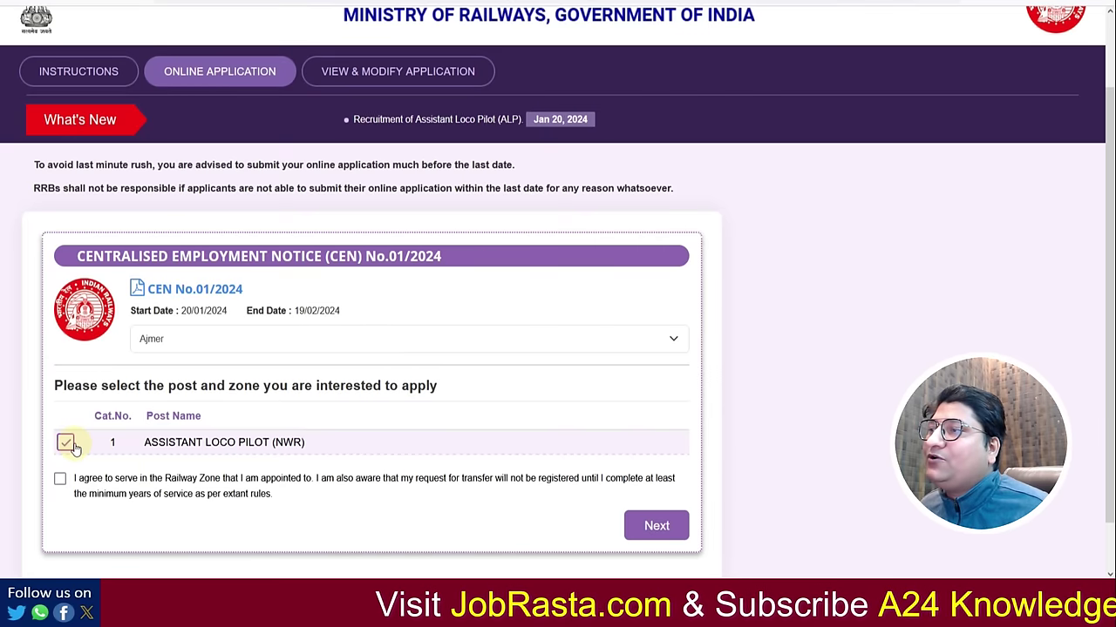
pyautogui.click(60, 480)
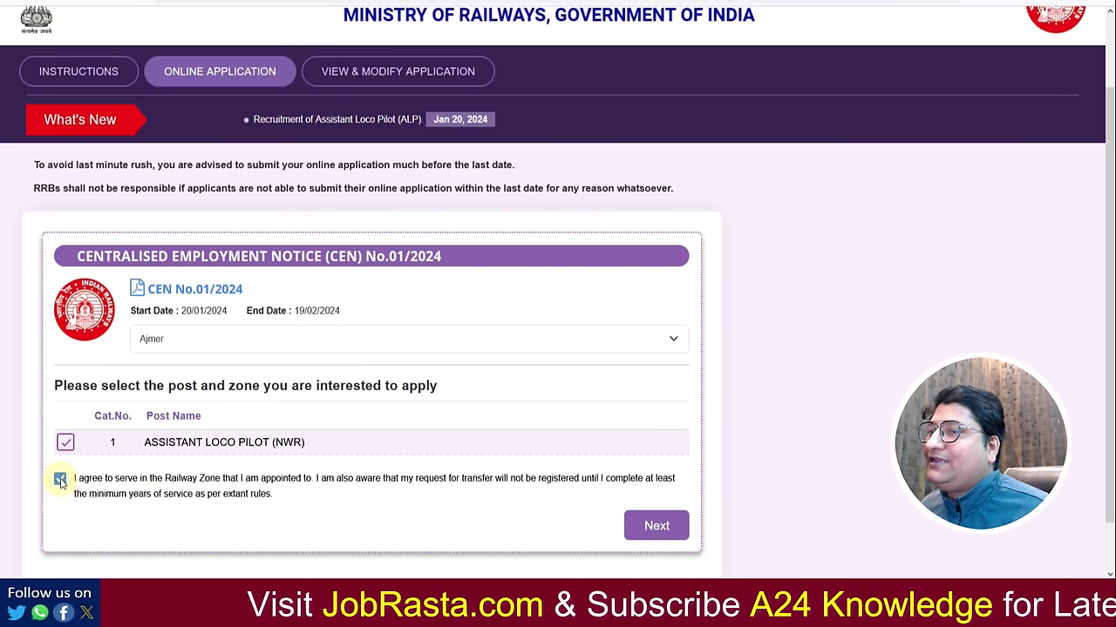
pyautogui.click(658, 535)
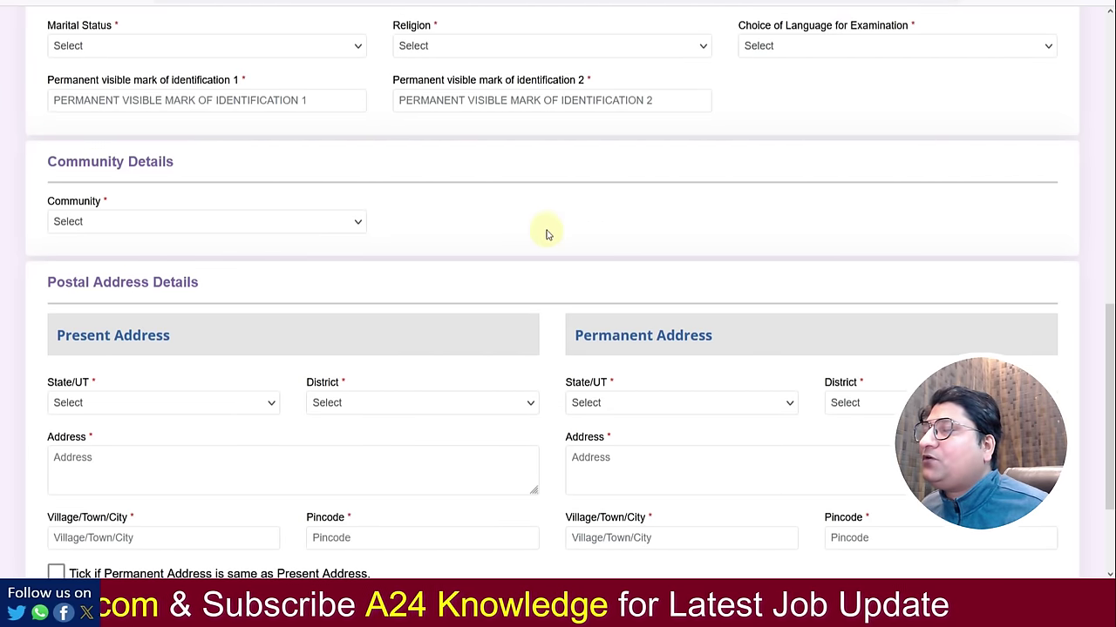
# Set the marital status to Unmarried, the religion to Hindu and the examination language to Hindi
pyautogui.click(177, 50)
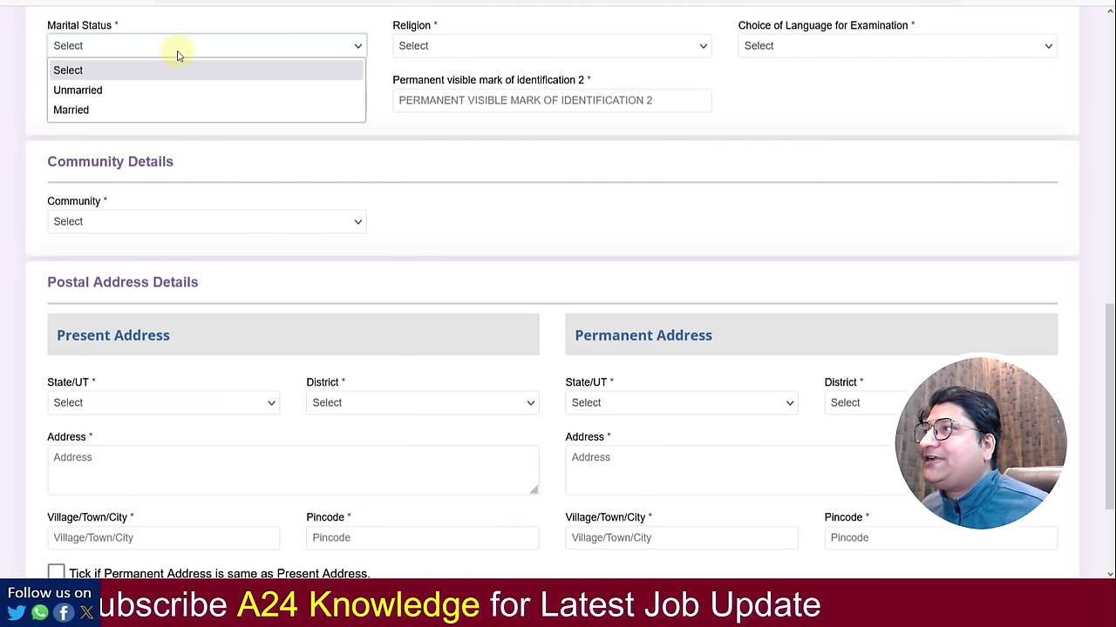
pyautogui.click(162, 90)
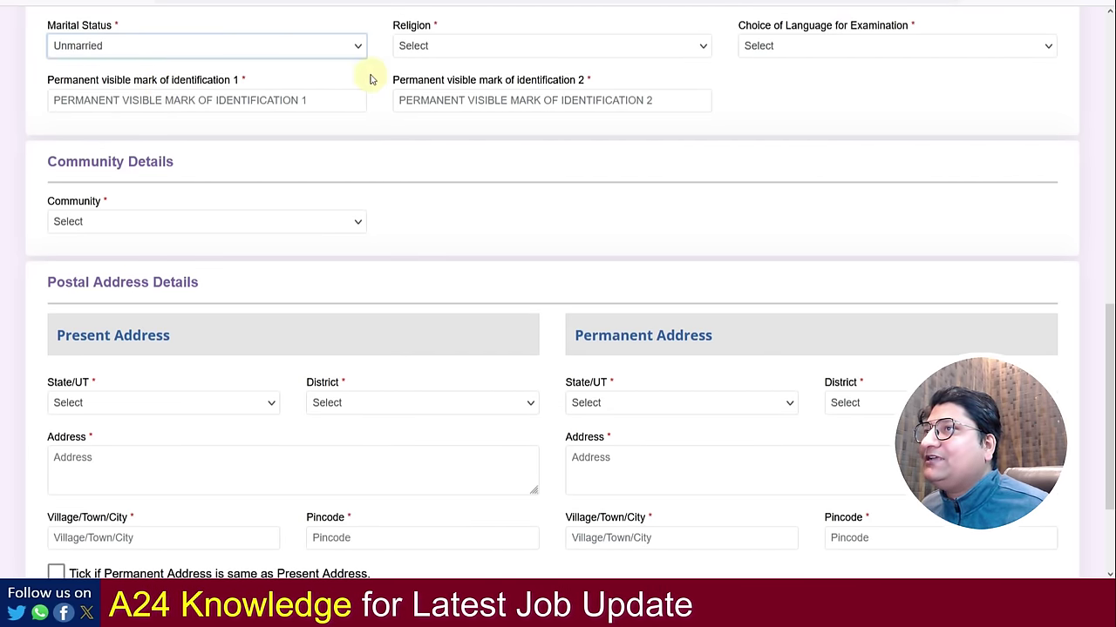
pyautogui.click(415, 53)
pyautogui.click(422, 94)
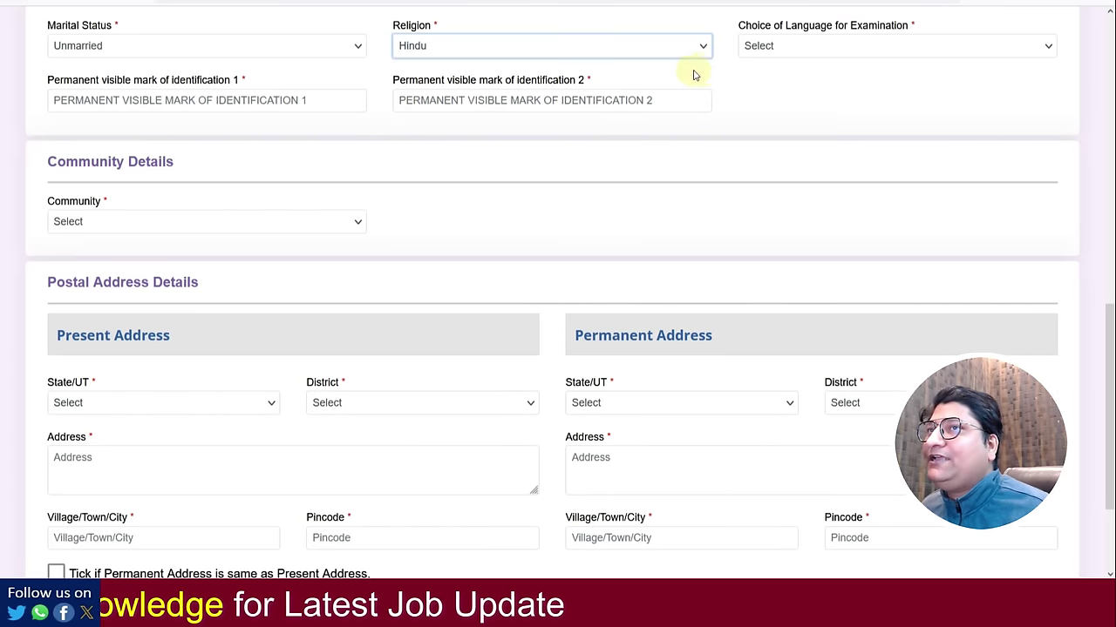
pyautogui.click(762, 51)
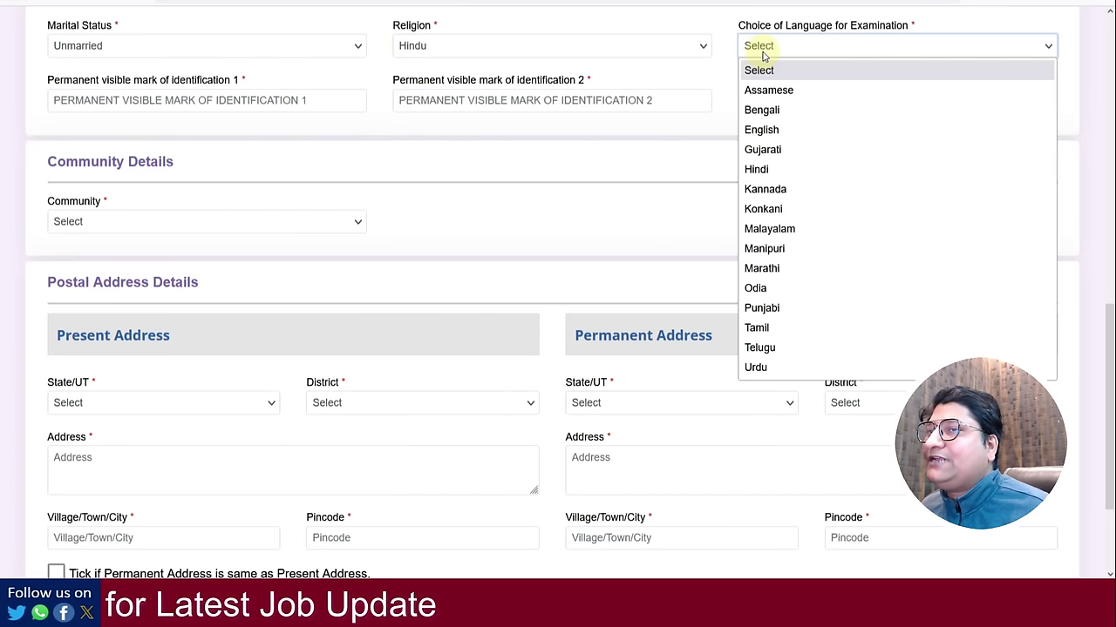
pyautogui.click(765, 172)
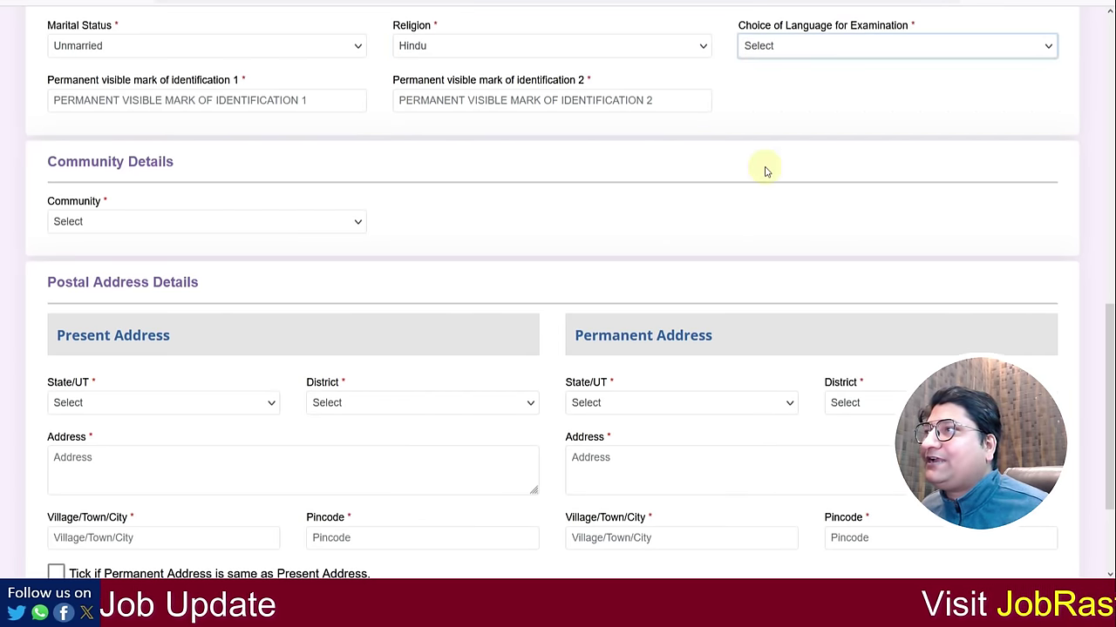
pyautogui.click(169, 106)
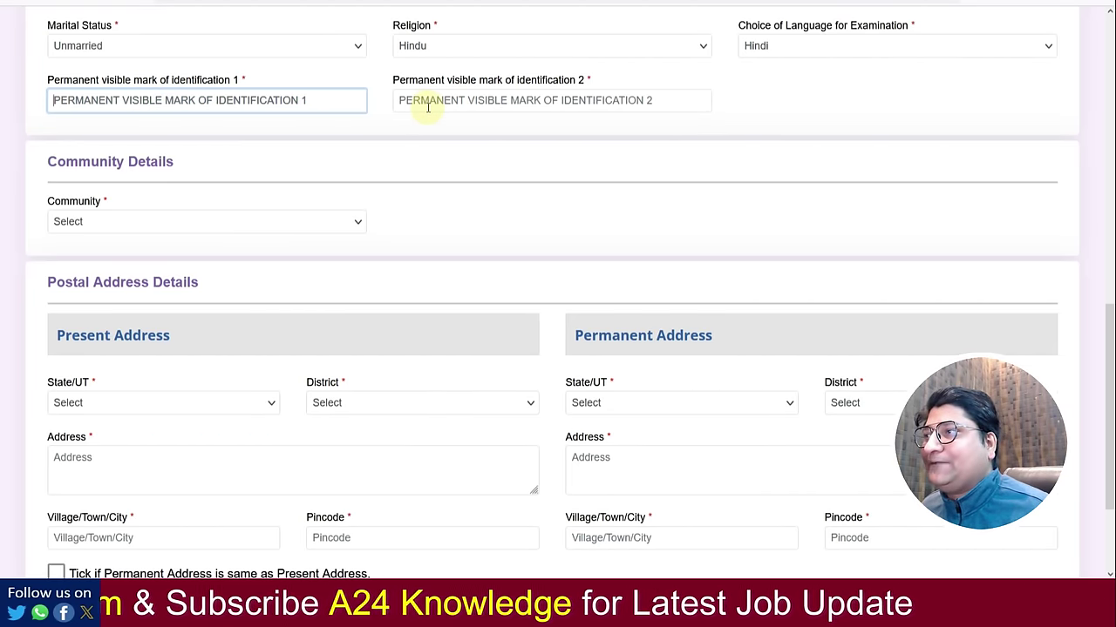
# Set the community to OBC (Other Backward Classes) and accept the reservation information notice
pyautogui.click(249, 221)
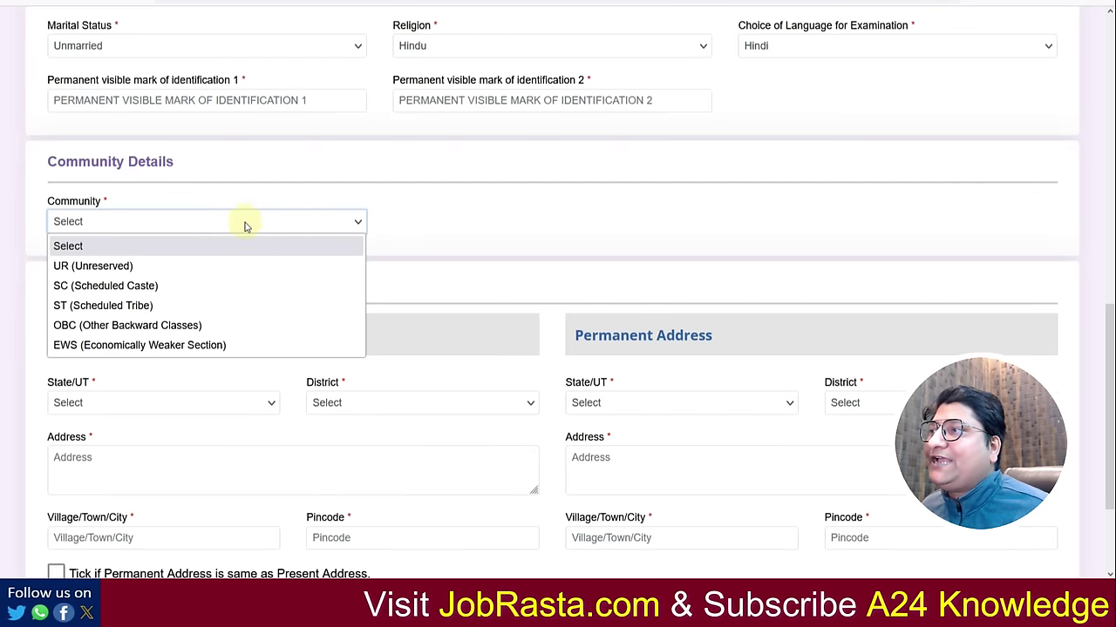
pyautogui.click(216, 267)
pyautogui.scroll(-3, 218, 257)
pyautogui.click(140, 71)
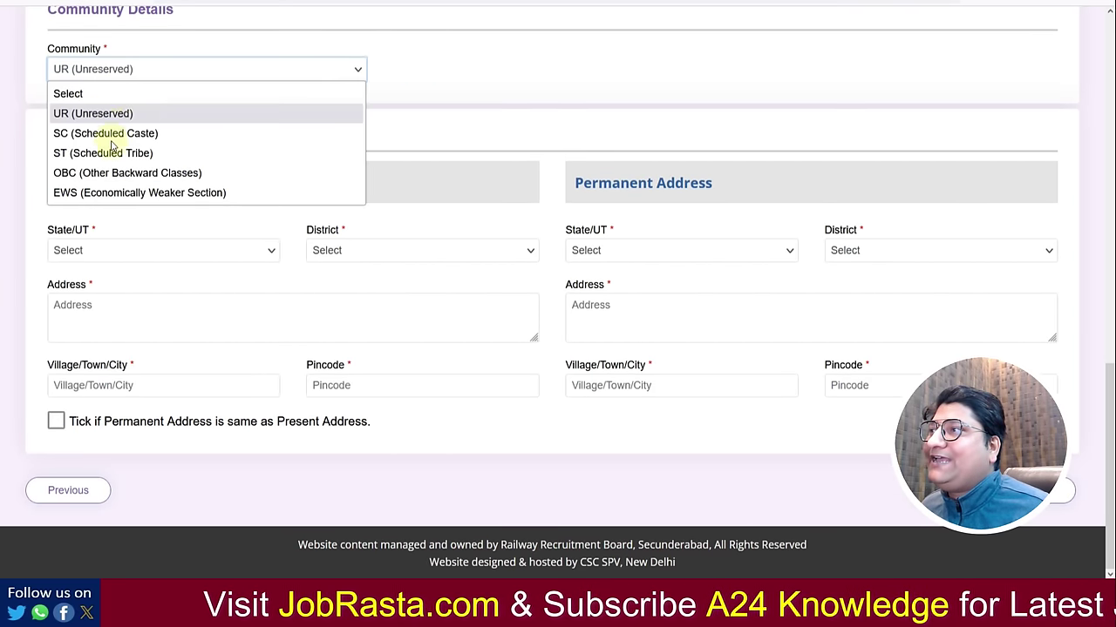
pyautogui.click(114, 172)
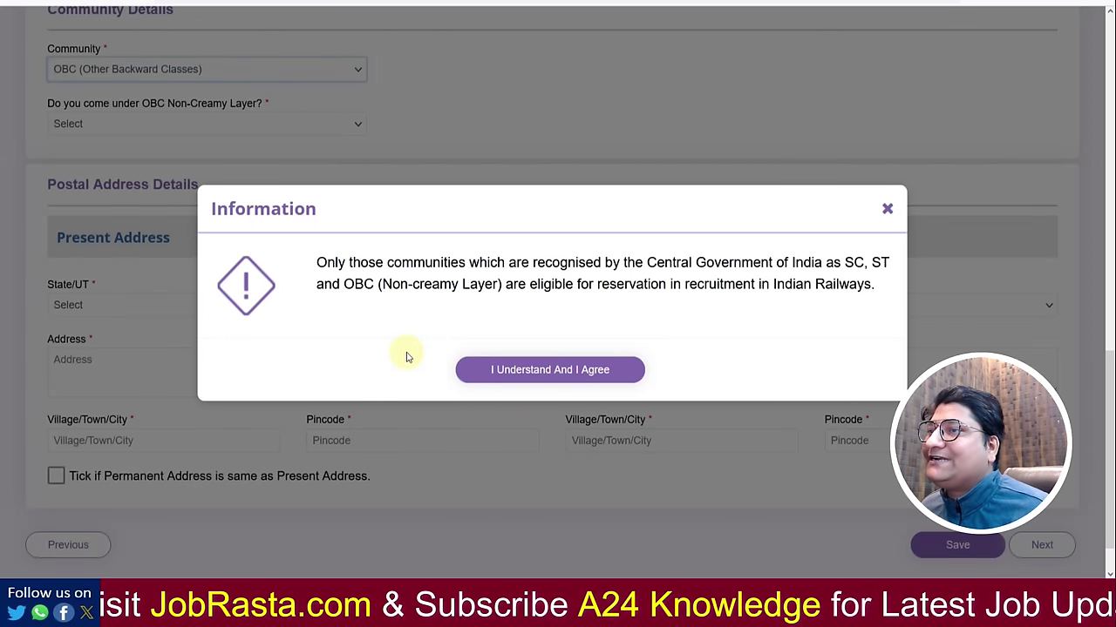
pyautogui.click(526, 369)
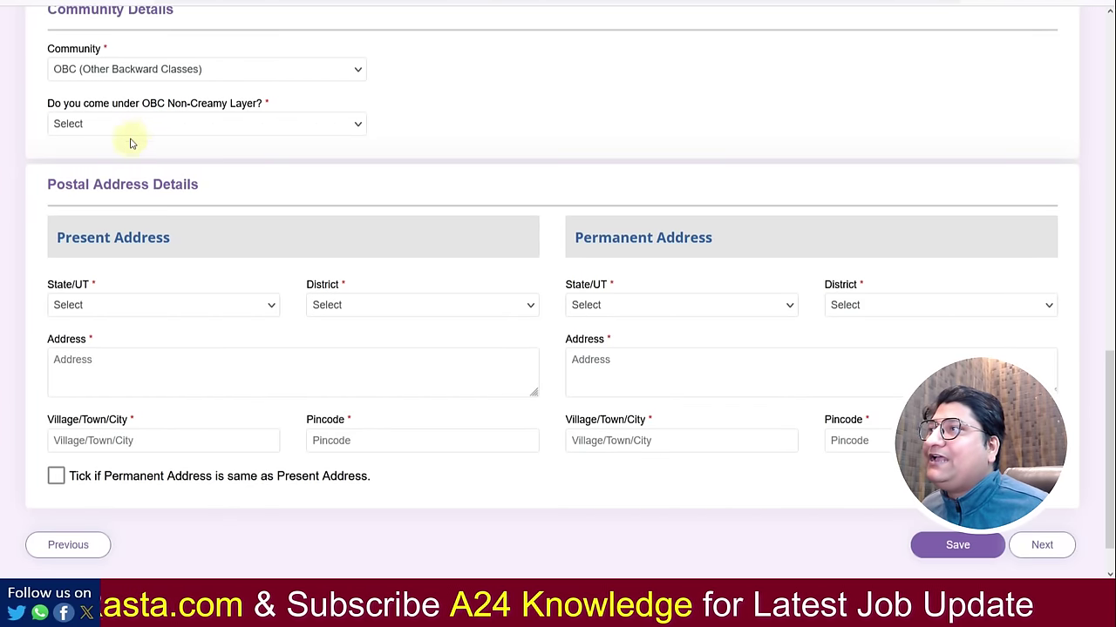
# Answer Yes to the OBC Non-Creamy Layer question, accept the notice, and review the required certificate fields
pyautogui.click(159, 127)
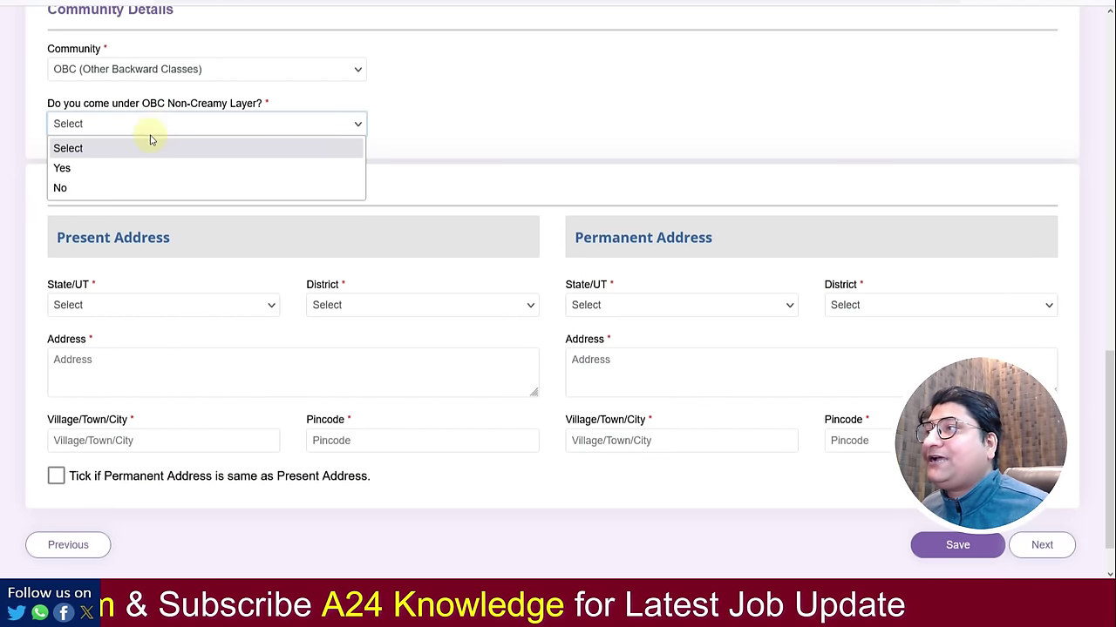
pyautogui.click(117, 168)
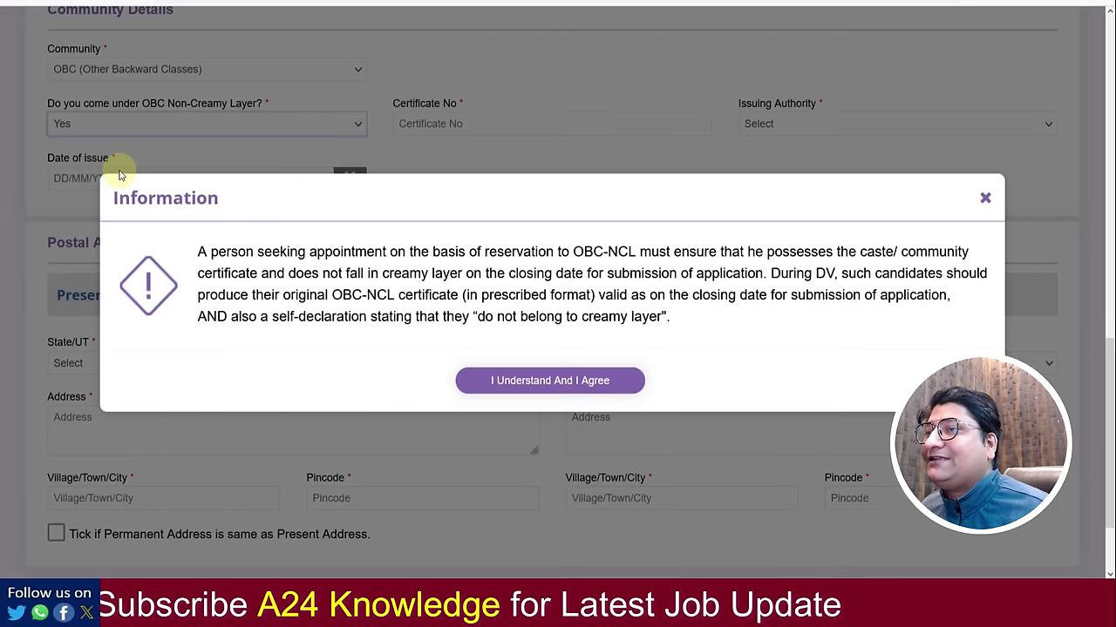
pyautogui.click(583, 383)
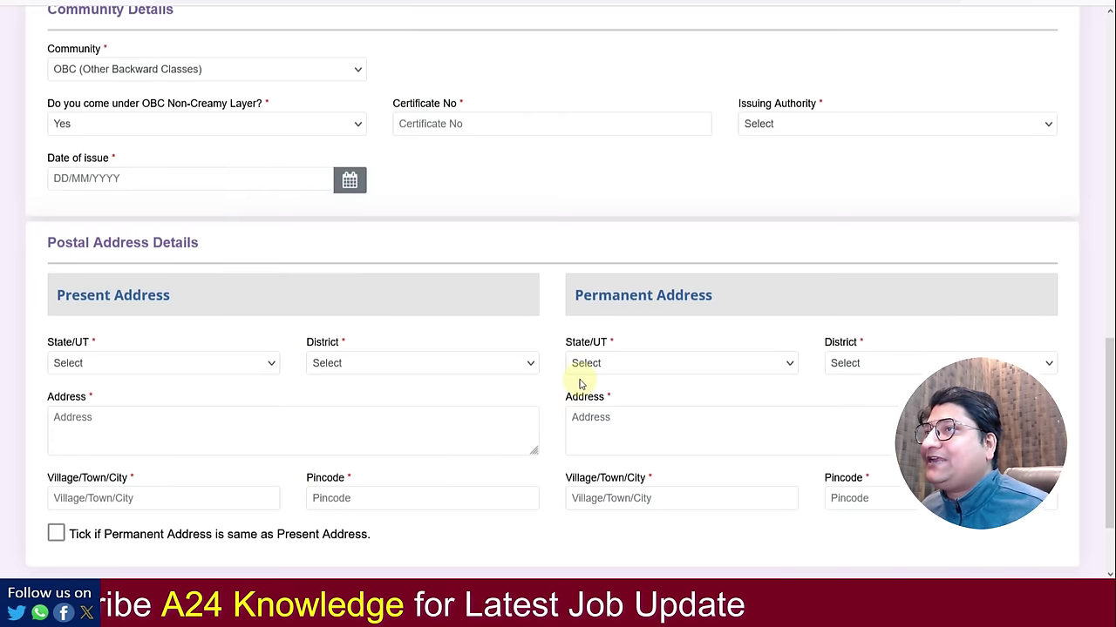
pyautogui.click(444, 124)
pyautogui.click(806, 131)
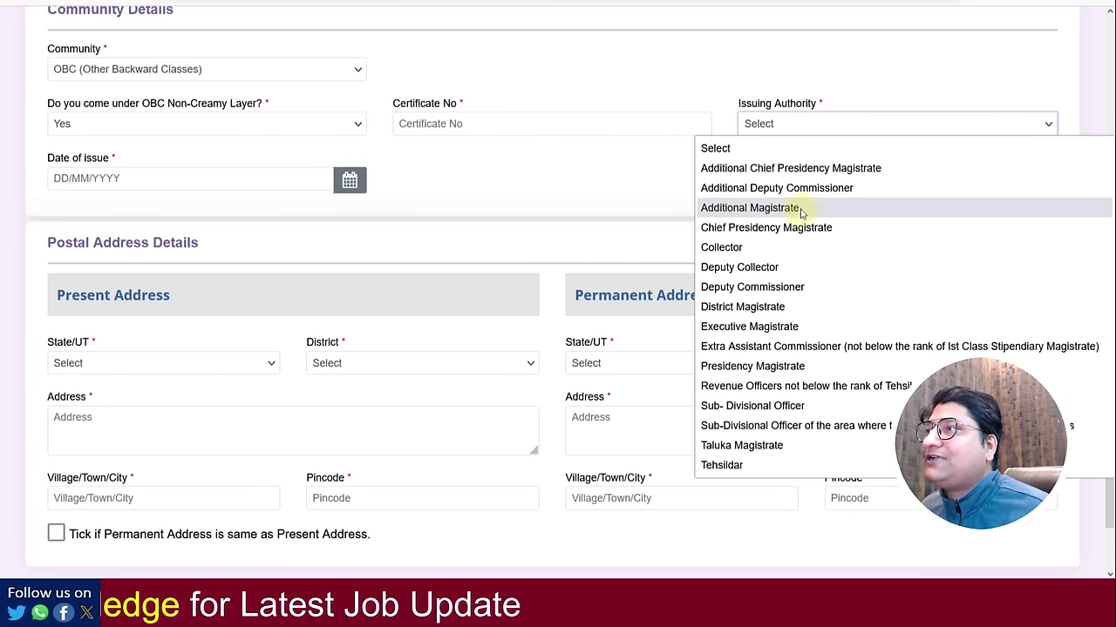
pyautogui.click(257, 177)
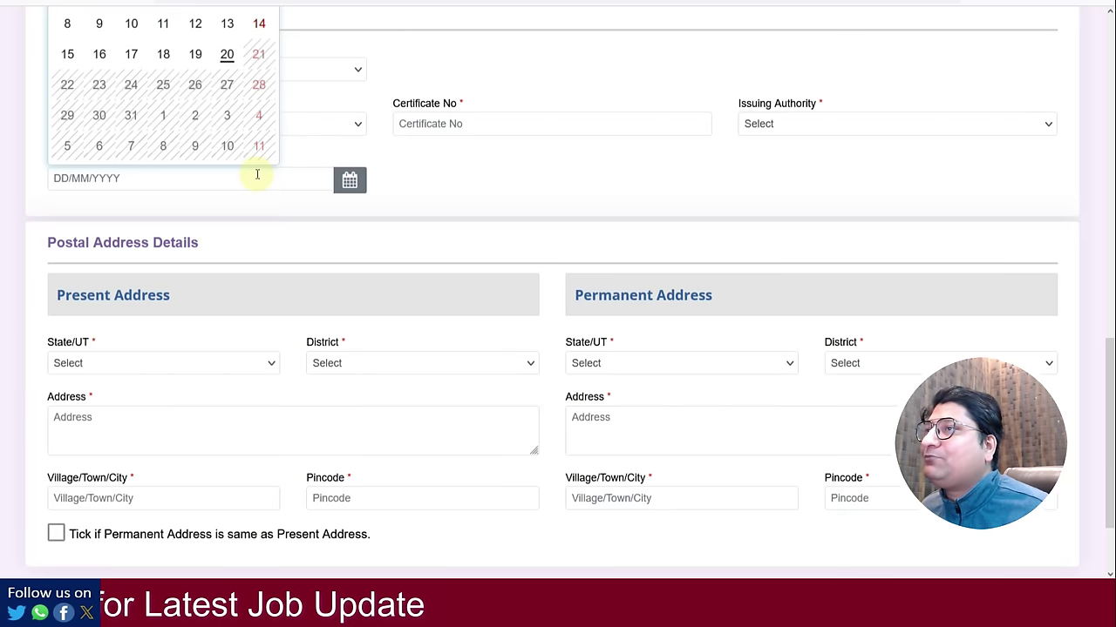
pyautogui.click(409, 180)
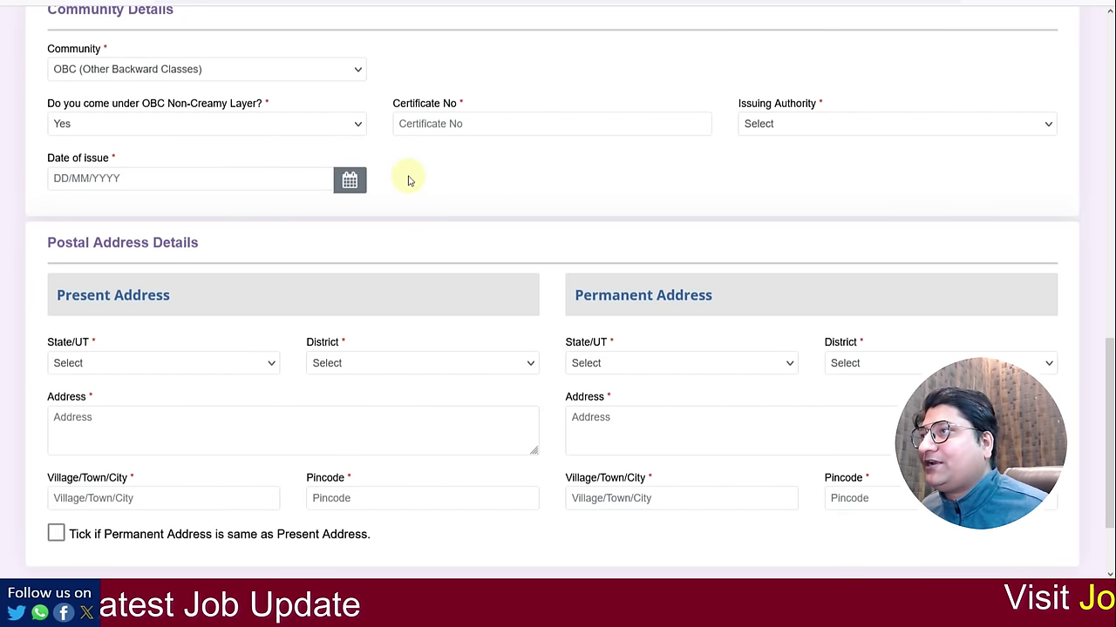
# Change the community to SC (Scheduled Caste) and accept the information notice
pyautogui.click(174, 69)
pyautogui.press('Escape')
pyautogui.press('s')
pyautogui.click(549, 369)
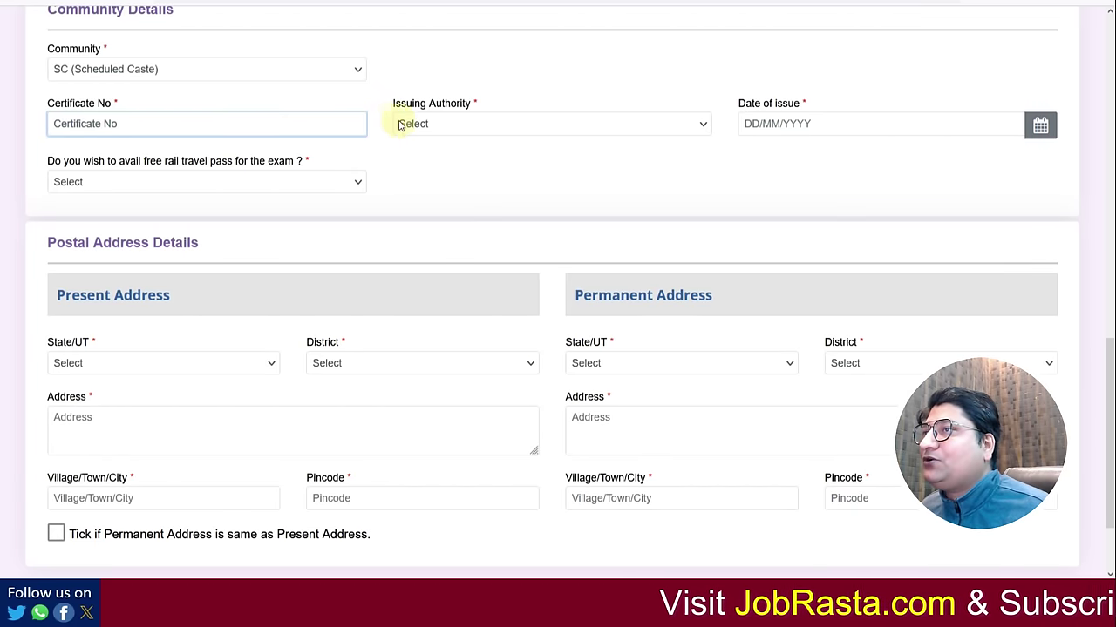
# Review the SC certificate fields and answer Yes to availing the free rail travel pass for the exam
pyautogui.click(414, 126)
pyautogui.click(761, 125)
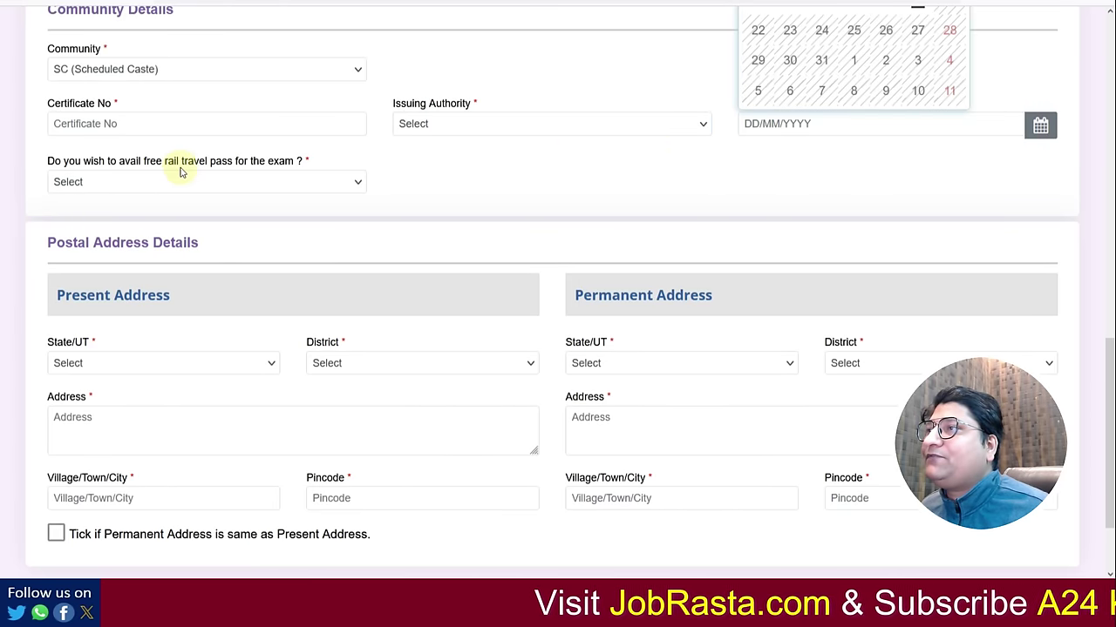
pyautogui.click(150, 183)
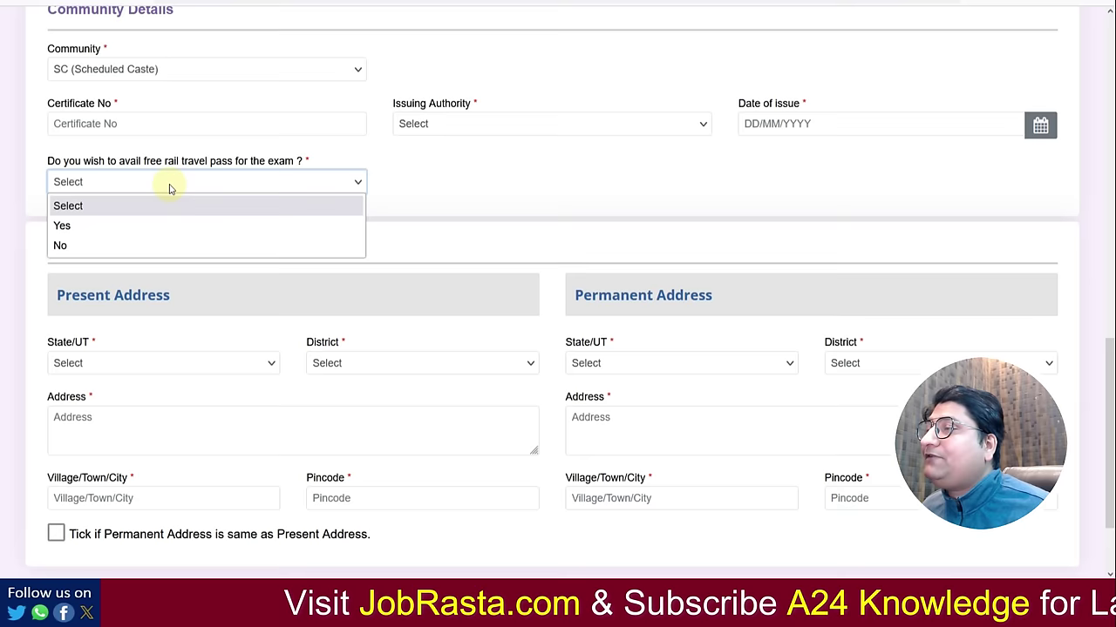
pyautogui.click(119, 228)
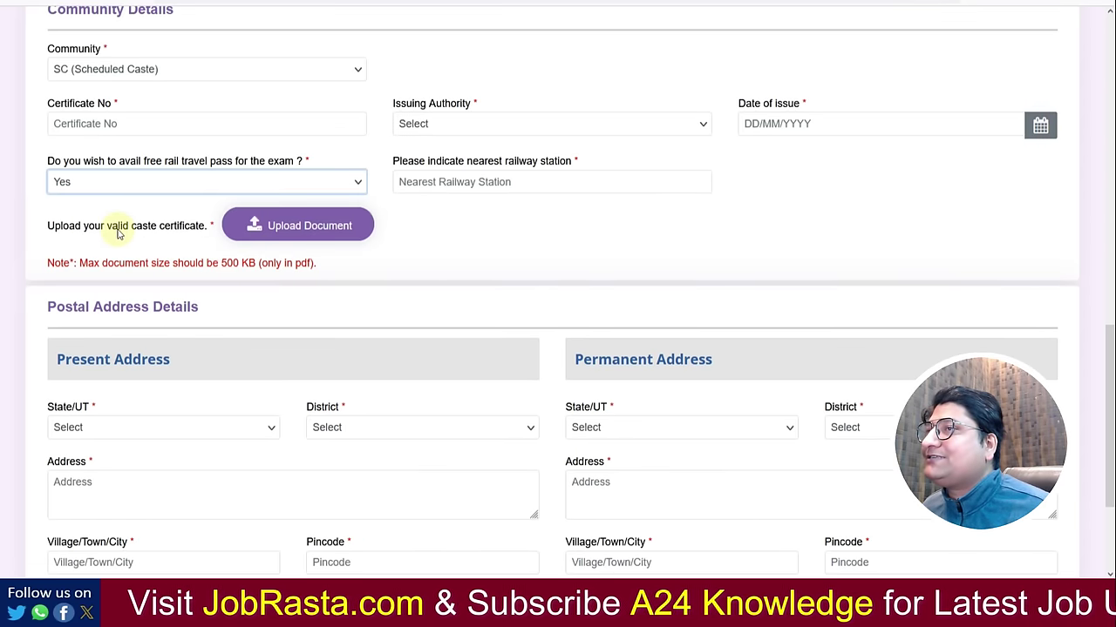
pyautogui.click(425, 181)
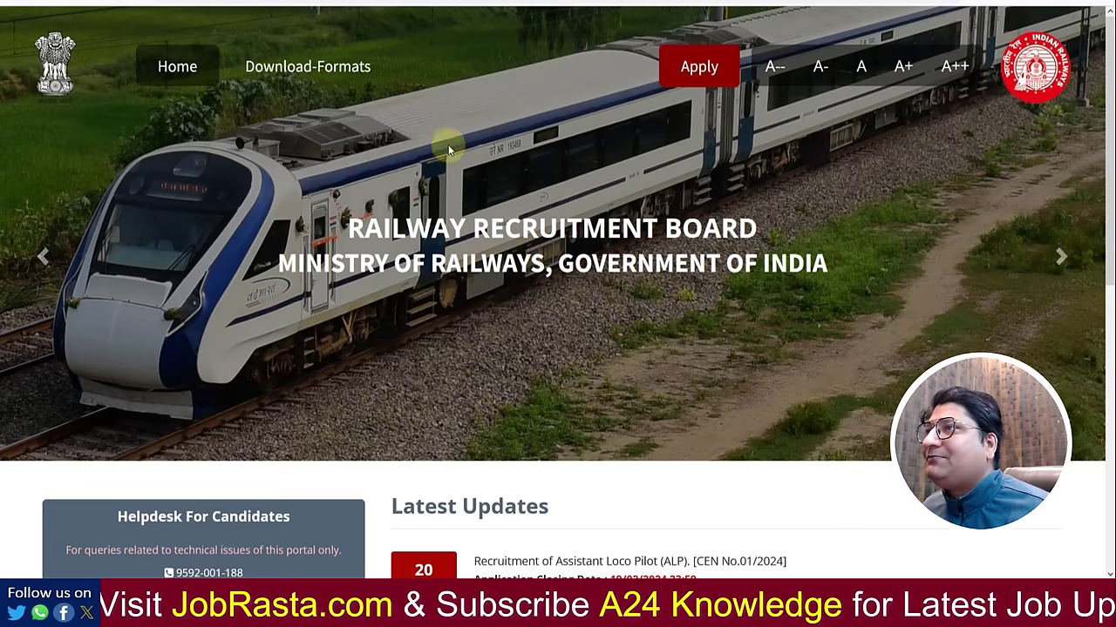
# View the Download-Formats section of the recruitment site and return to the community details form
pyautogui.click(306, 74)
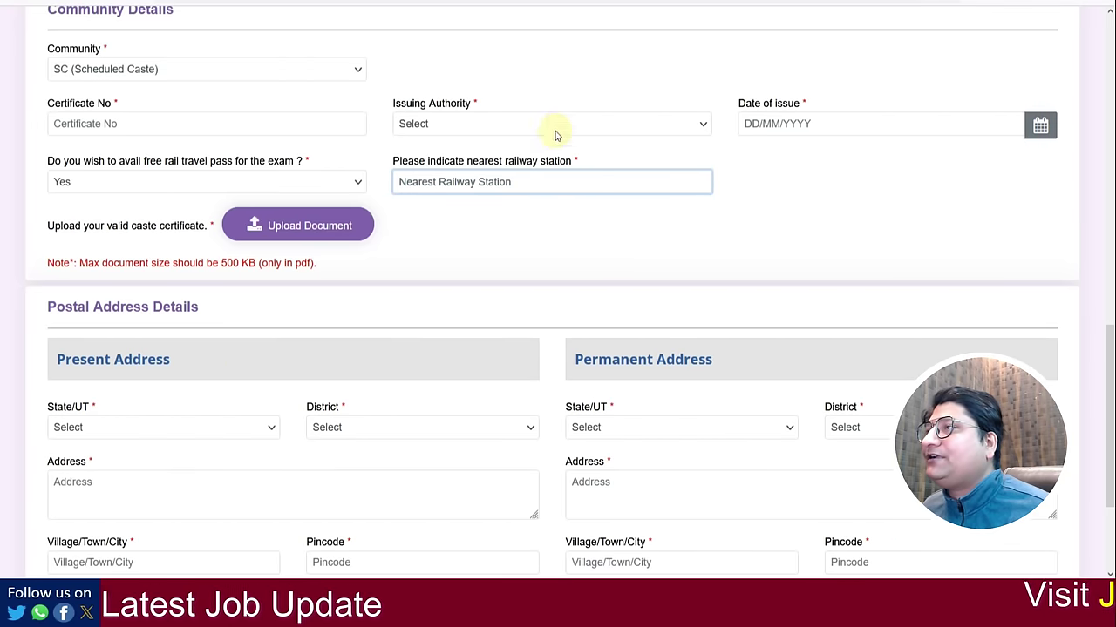
pyautogui.click(479, 219)
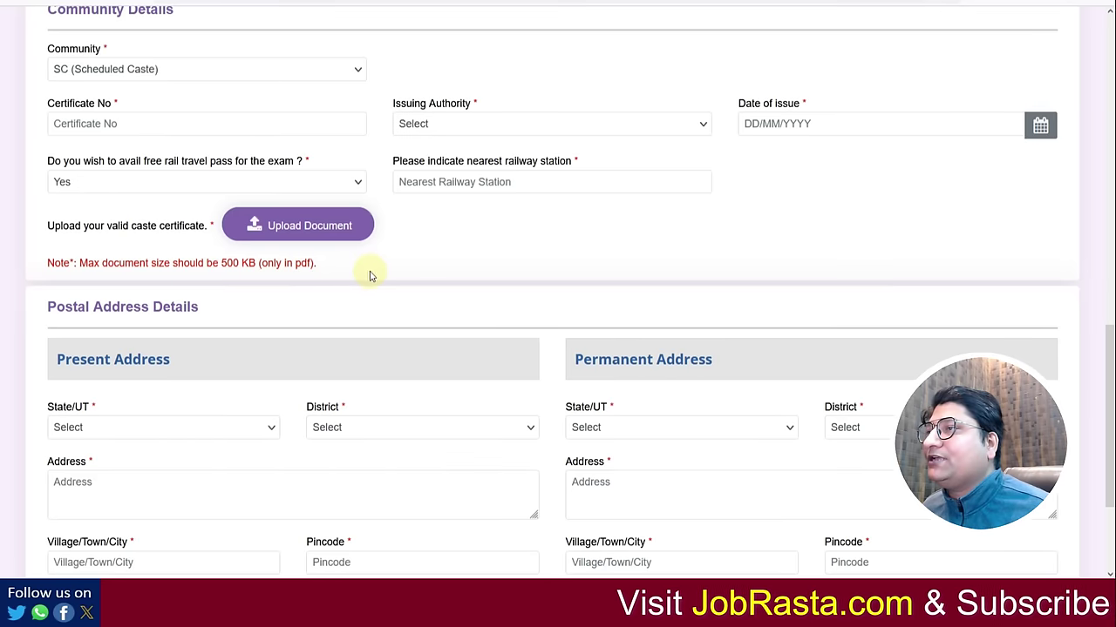
# Select Rajasthan as the state and Alwar as the district for the present address
pyautogui.scroll(-3, 373, 273)
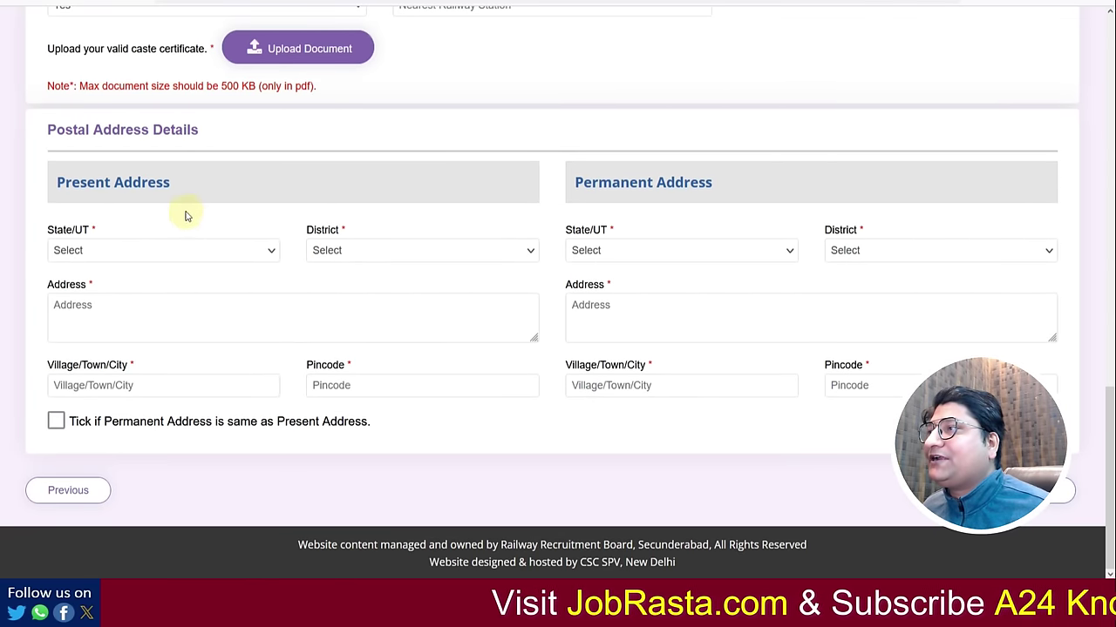
pyautogui.moveTo(90, 185); pyautogui.dragTo(157, 184)
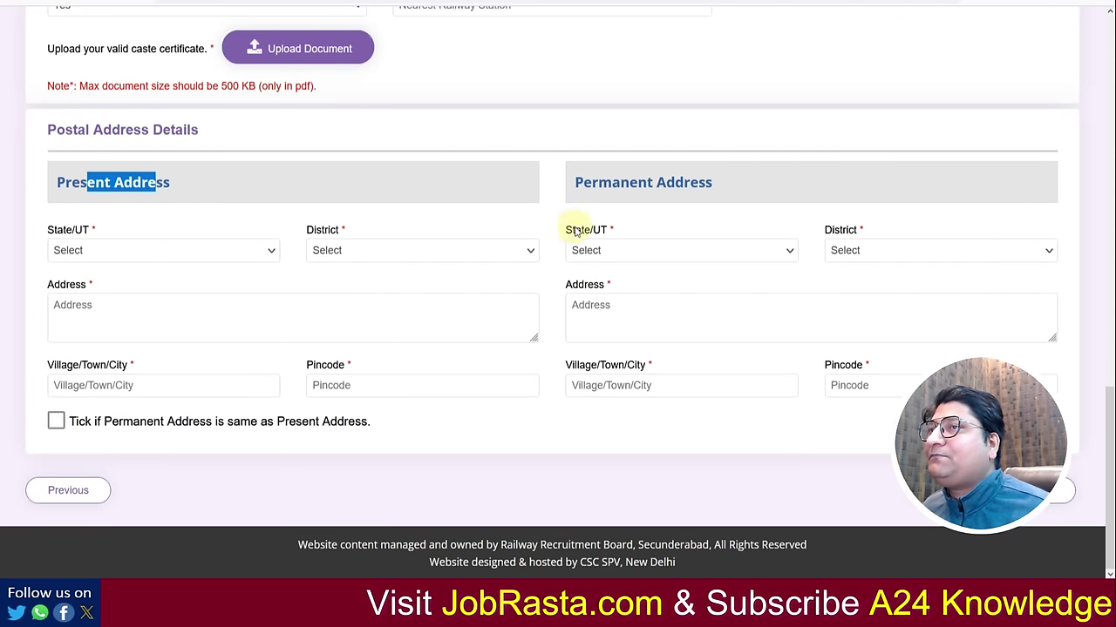
pyautogui.moveTo(598, 183); pyautogui.dragTo(649, 183)
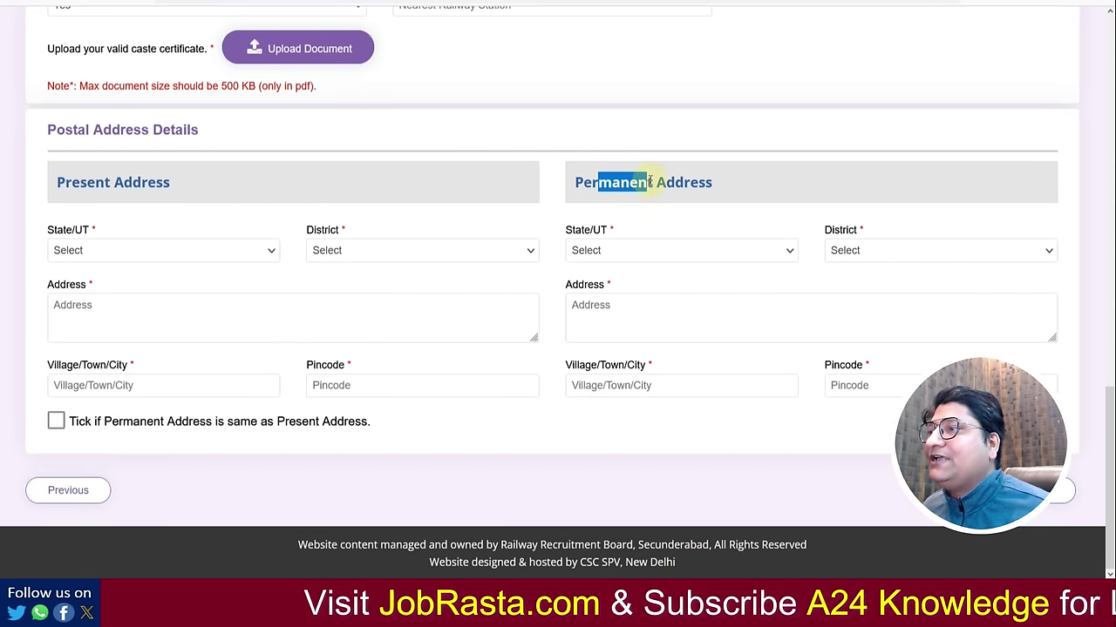
pyautogui.click(121, 253)
pyautogui.scroll(-5, 174, 418)
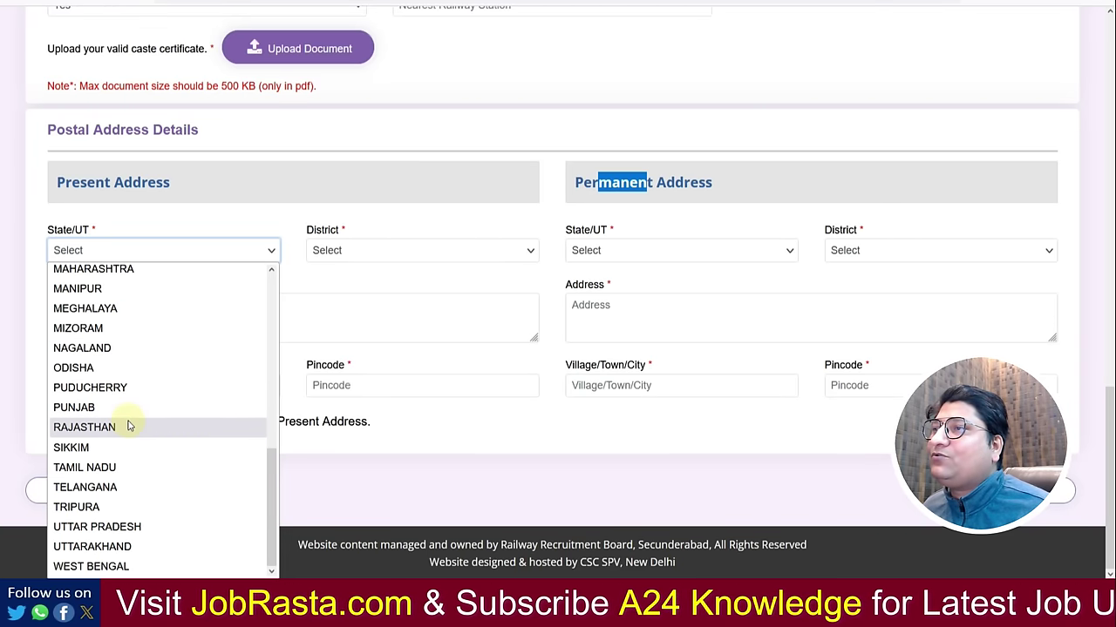
pyautogui.click(130, 426)
pyautogui.click(315, 252)
pyautogui.click(328, 313)
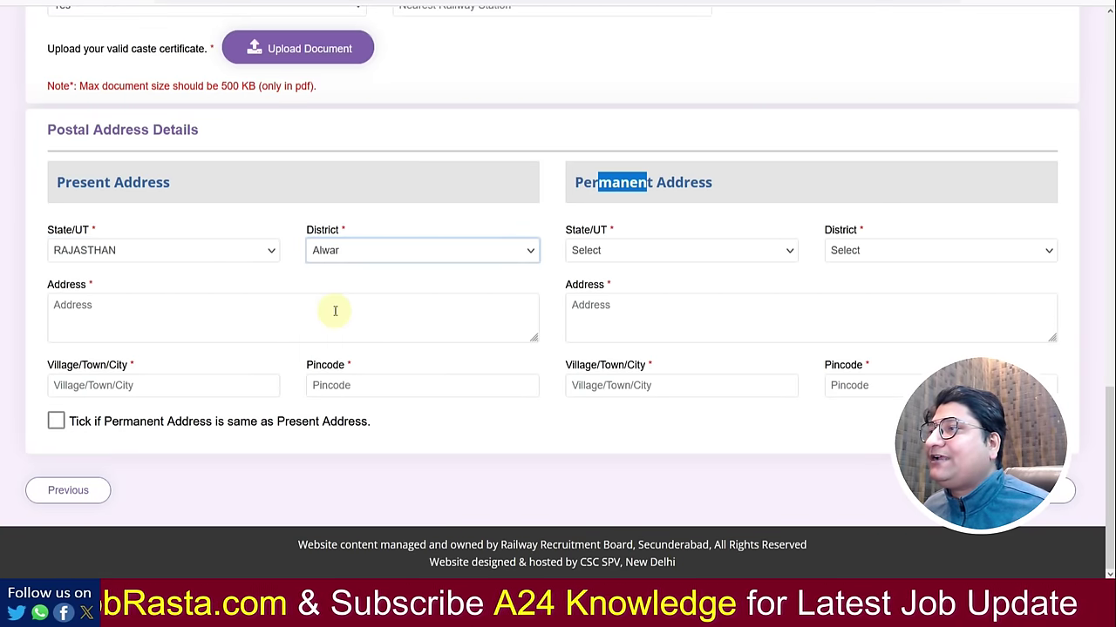
# Enter the present street address, town and pincode, mark the permanent address as the same, and continue to the next page of the application
pyautogui.click(191, 314)
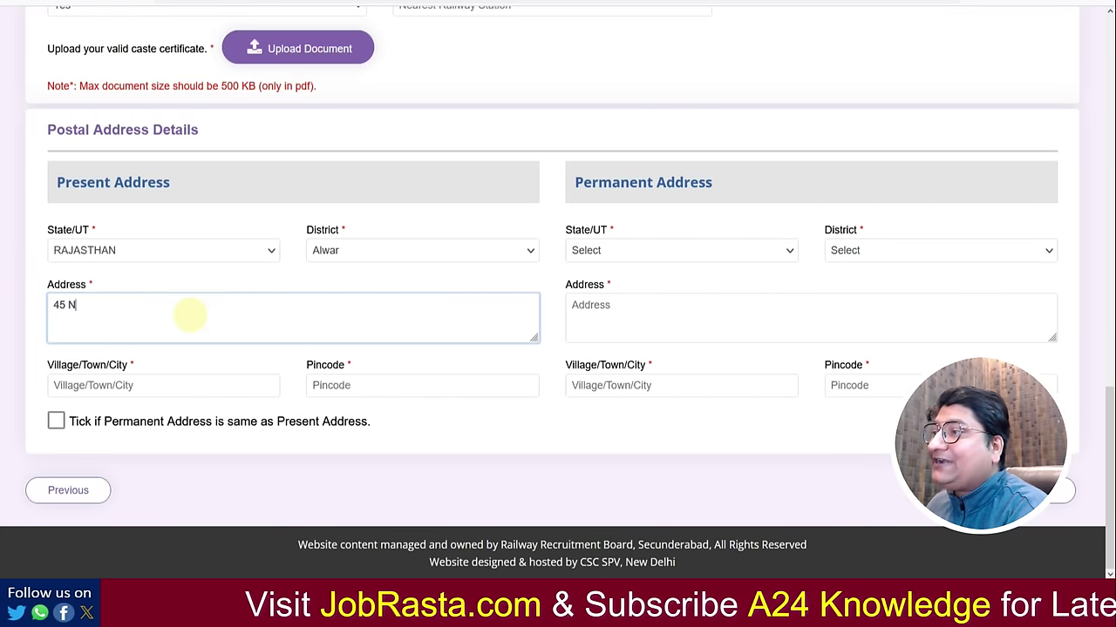
pyautogui.press('Tab')
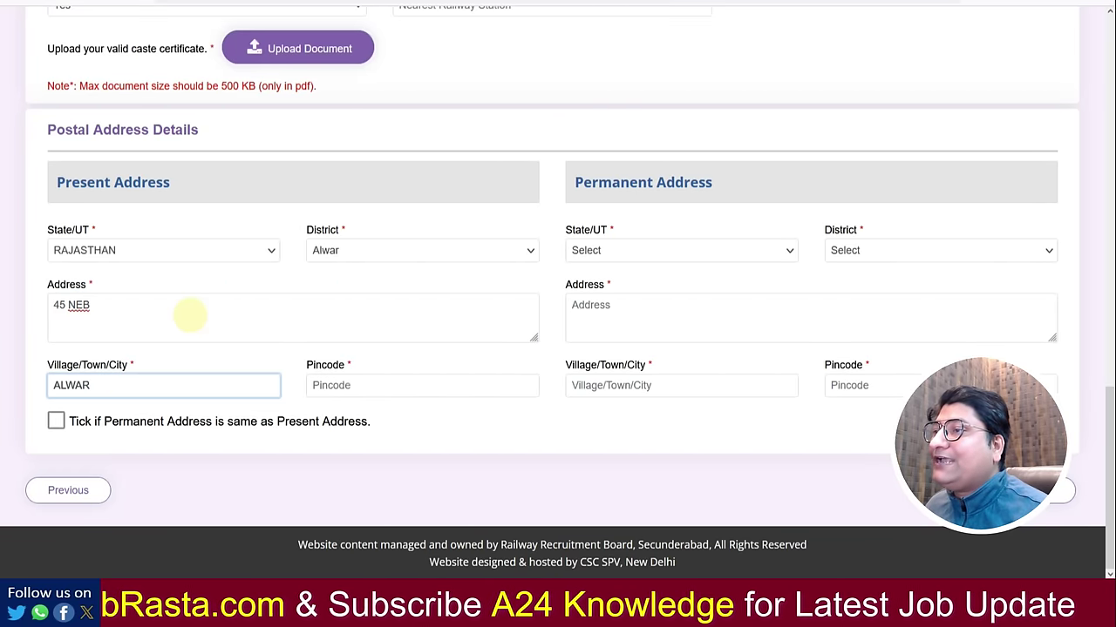
pyautogui.press('Tab')
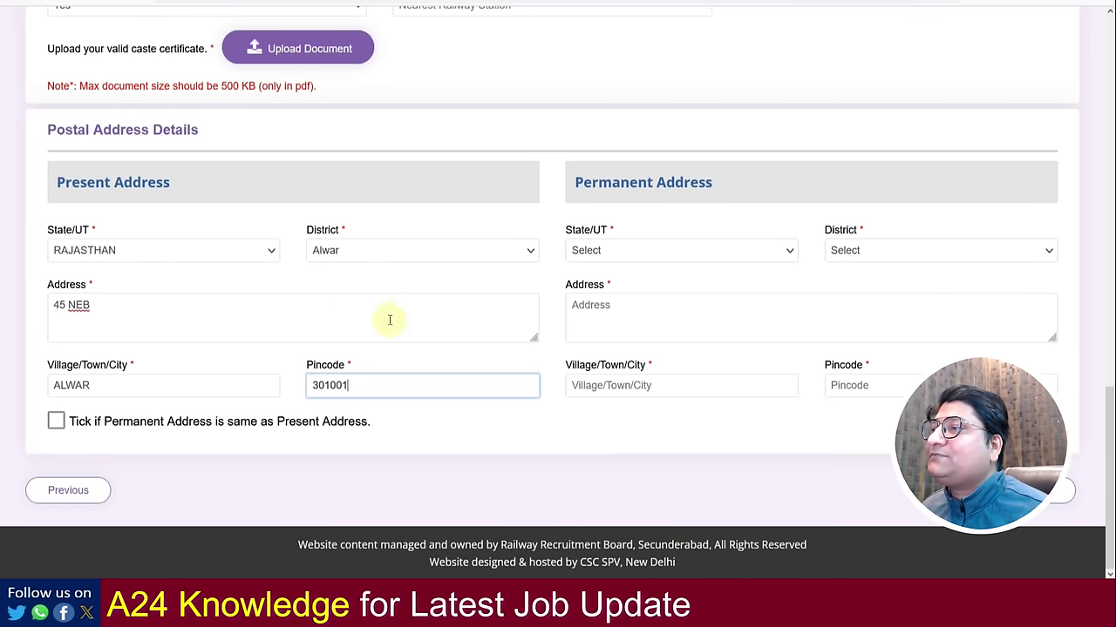
pyautogui.click(56, 421)
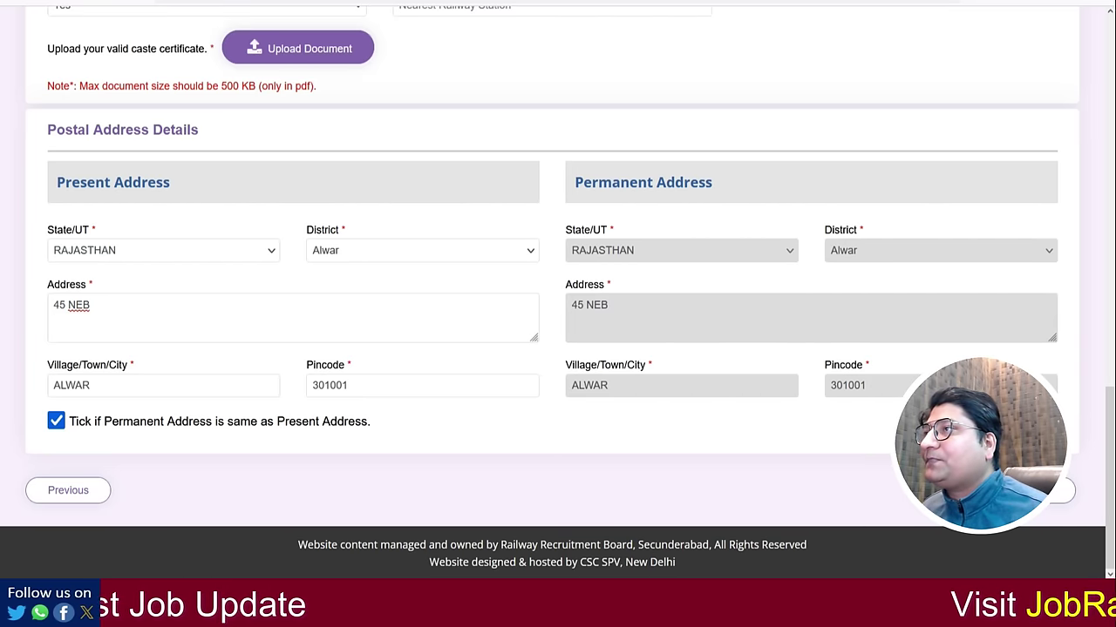
pyautogui.click(1059, 490)
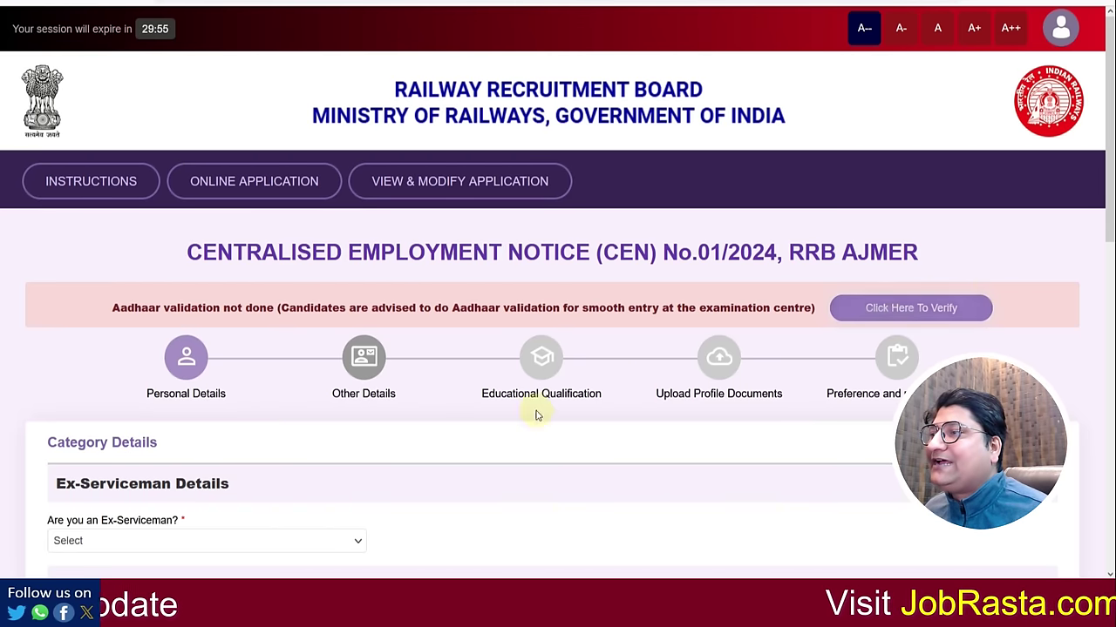
# Answer Yes to the Ex-Serviceman question, view the service choices, and answer No to still being in Defence Service
pyautogui.scroll(-4, 287, 403)
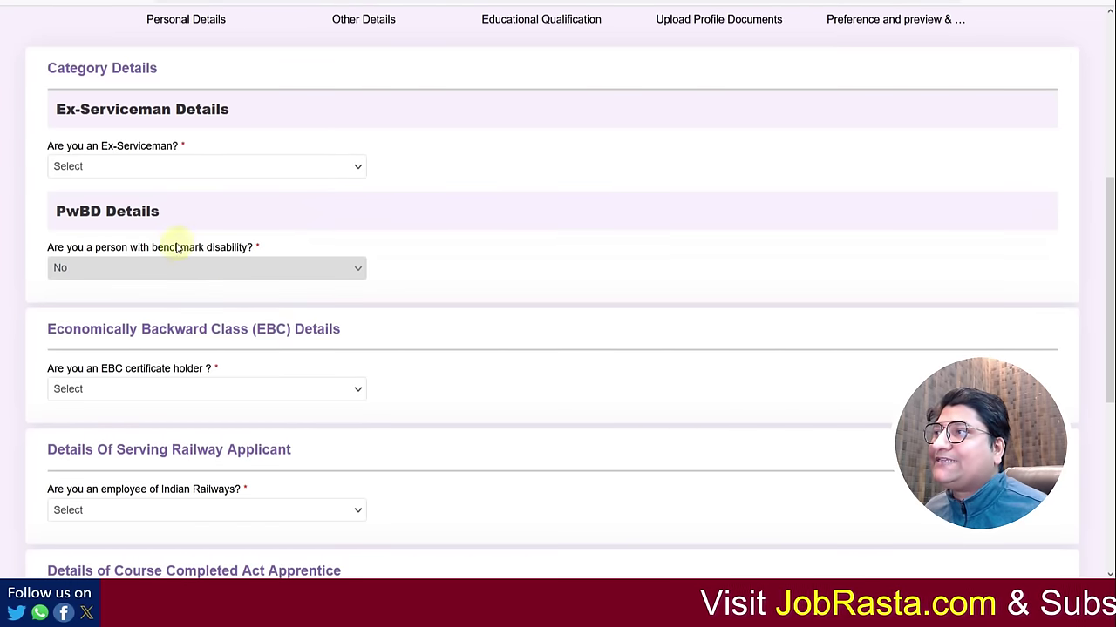
pyautogui.click(135, 166)
pyautogui.click(122, 209)
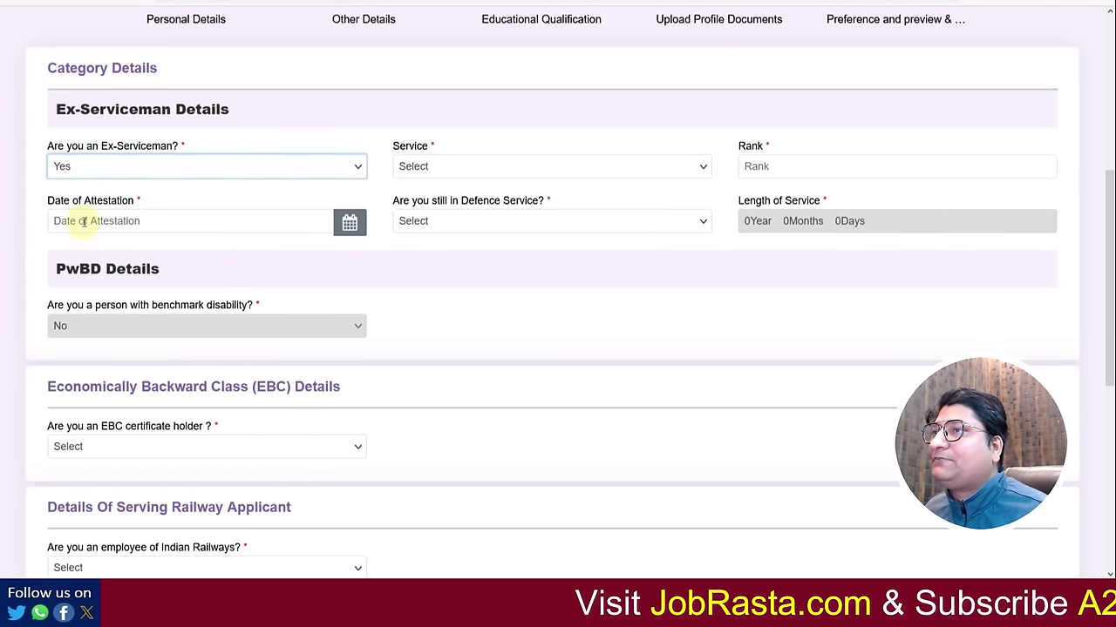
pyautogui.click(475, 167)
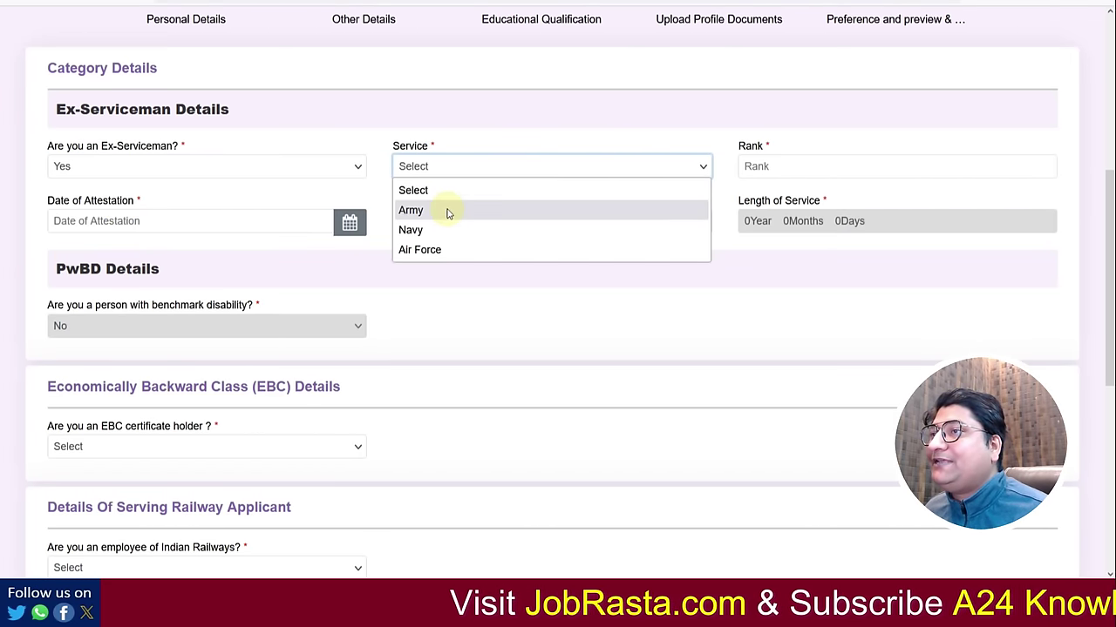
pyautogui.click(471, 271)
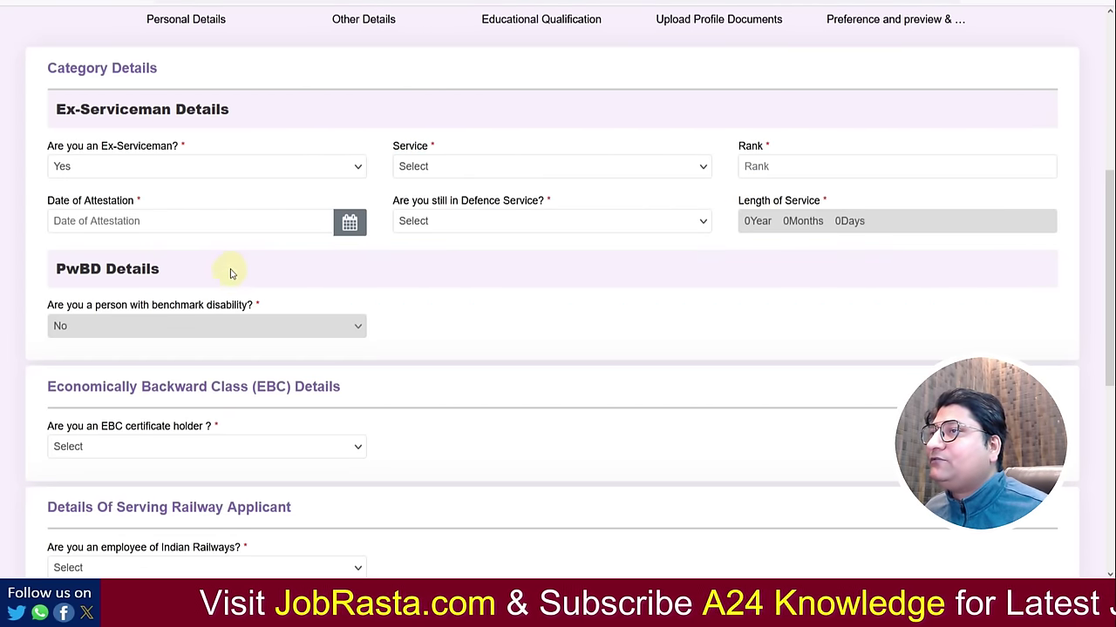
pyautogui.click(452, 224)
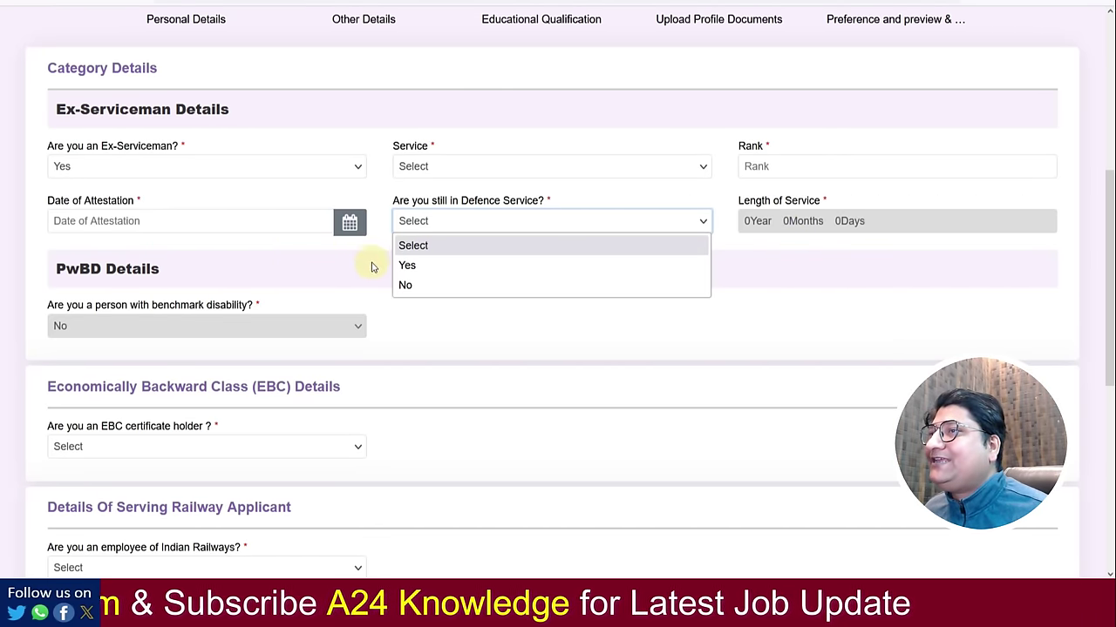
pyautogui.click(406, 285)
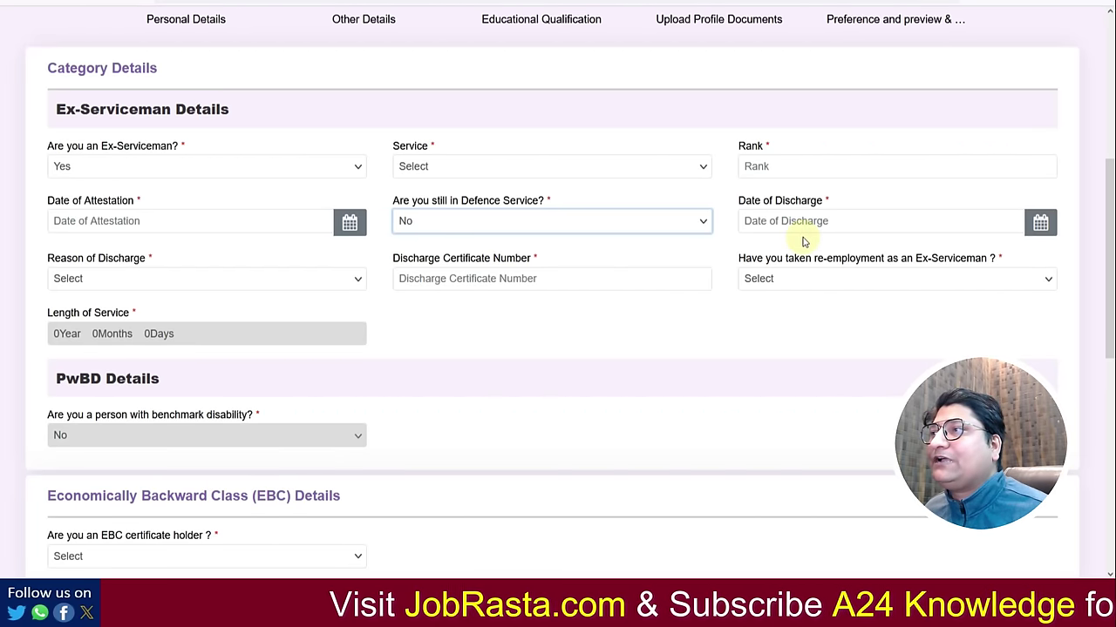
# Change the Ex-Serviceman answer to No
pyautogui.click(92, 167)
pyautogui.click(60, 229)
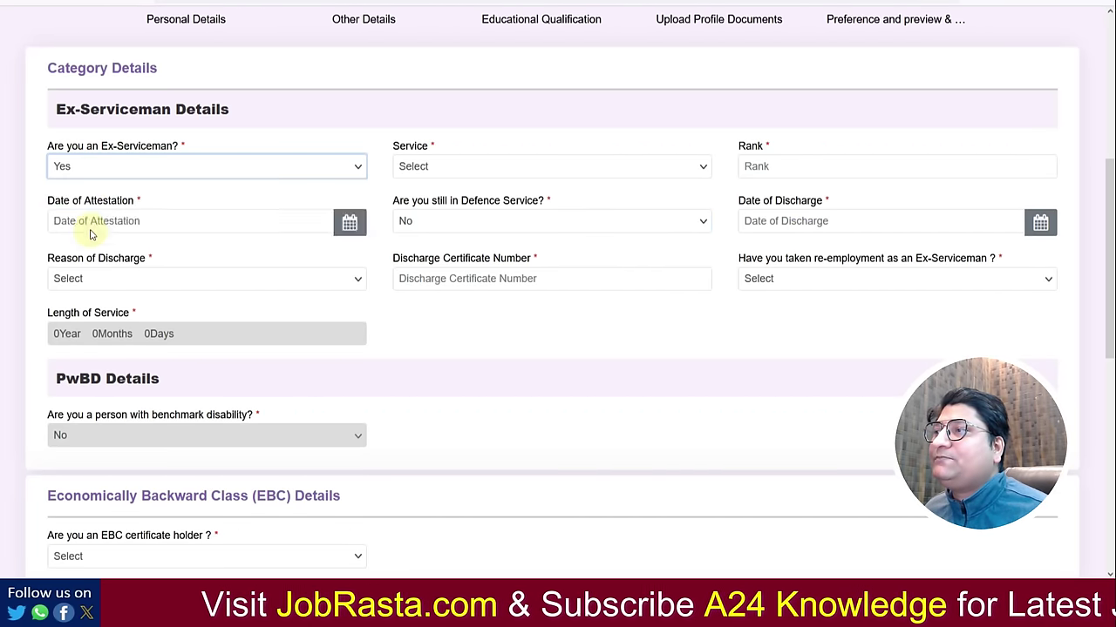
# Answer Yes to being an EBC certificate holder, agree to the information notice, and answer Yes to availing the fee concession
pyautogui.scroll(-2, 357, 253)
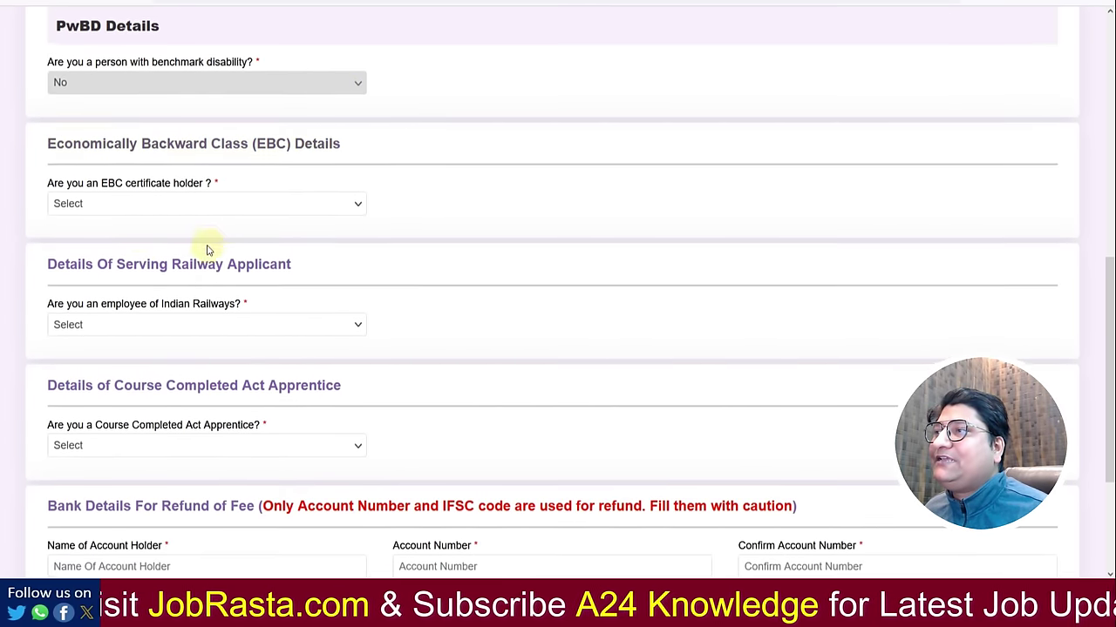
pyautogui.click(146, 211)
pyautogui.click(134, 246)
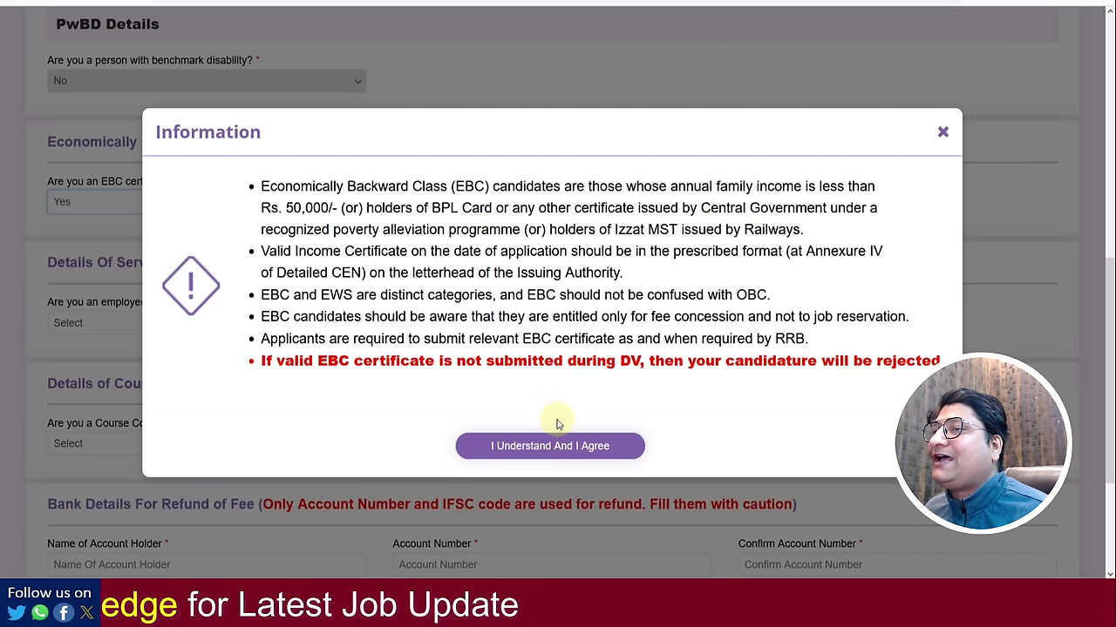
pyautogui.click(549, 445)
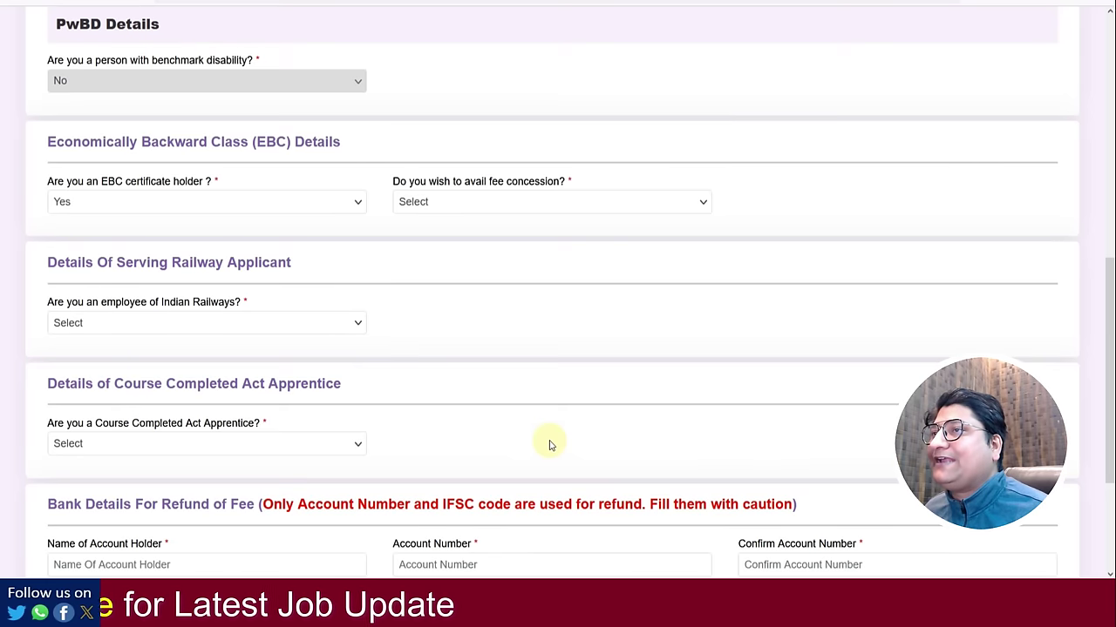
pyautogui.click(453, 208)
pyautogui.click(445, 245)
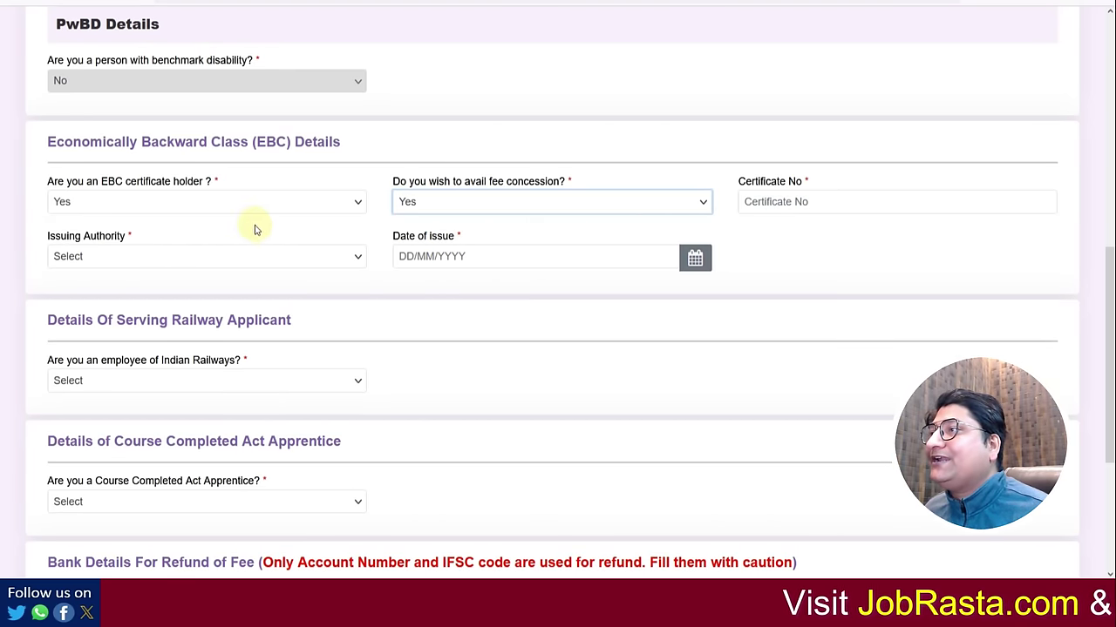
# Change the EBC certificate holder answer to No
pyautogui.click(195, 206)
pyautogui.click(162, 264)
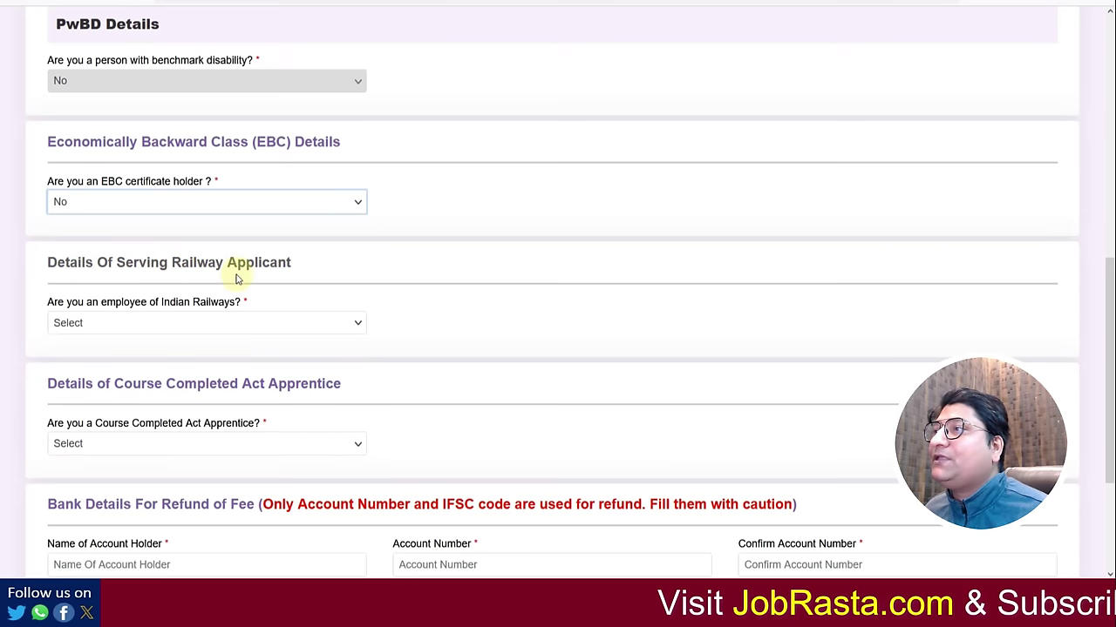
# Answer Yes to being an employee of Indian Railways and Yes to still working there
pyautogui.scroll(-3, 200, 262)
pyautogui.click(139, 145)
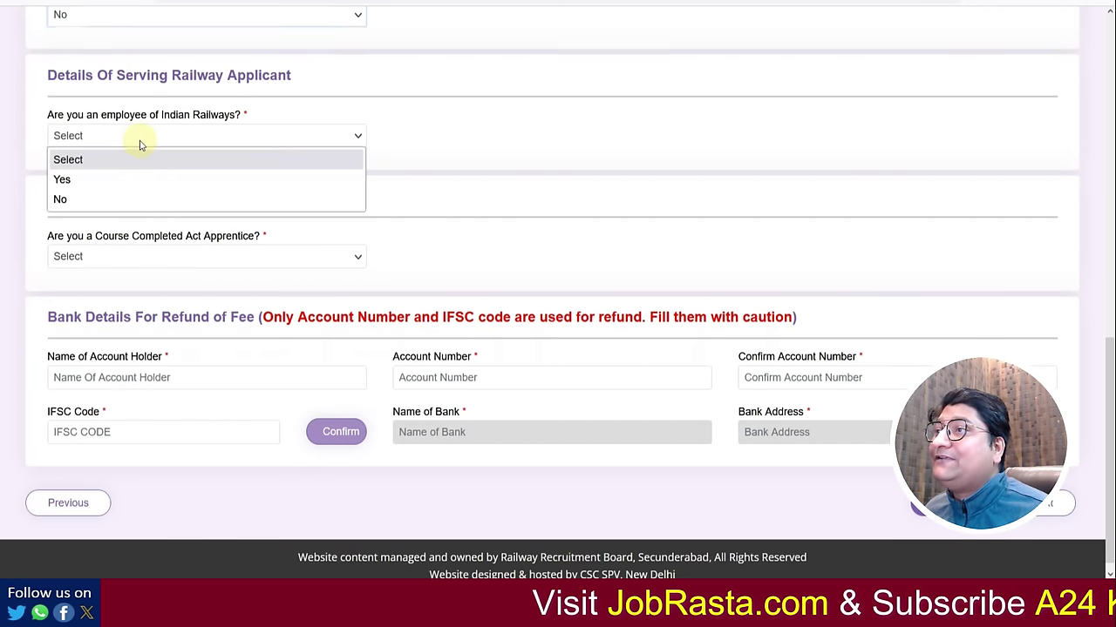
pyautogui.click(117, 181)
pyautogui.click(420, 138)
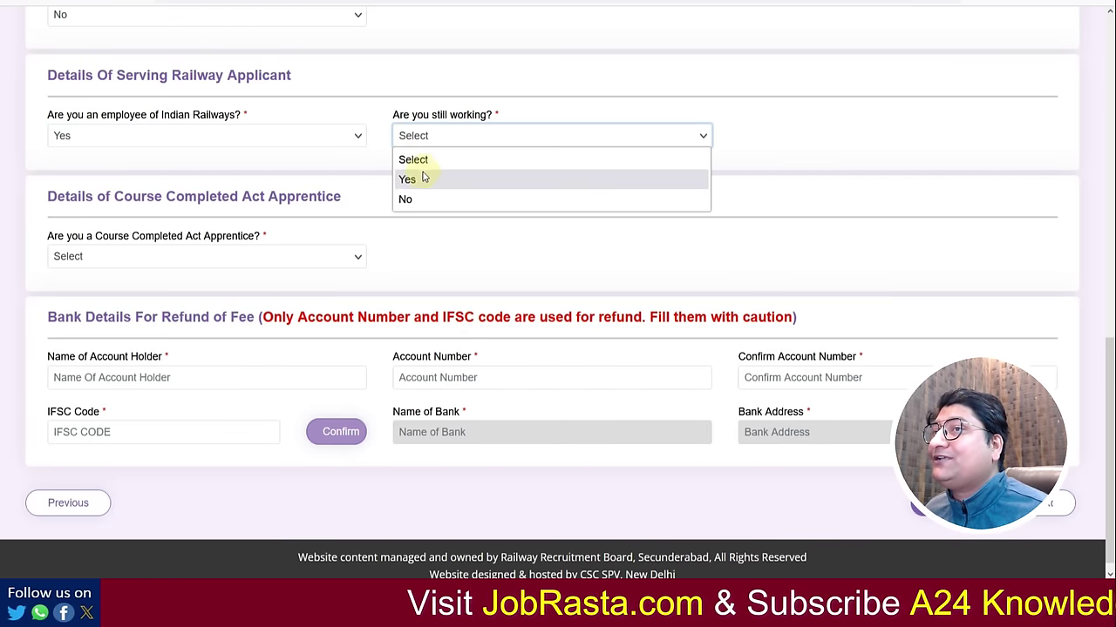
pyautogui.click(424, 177)
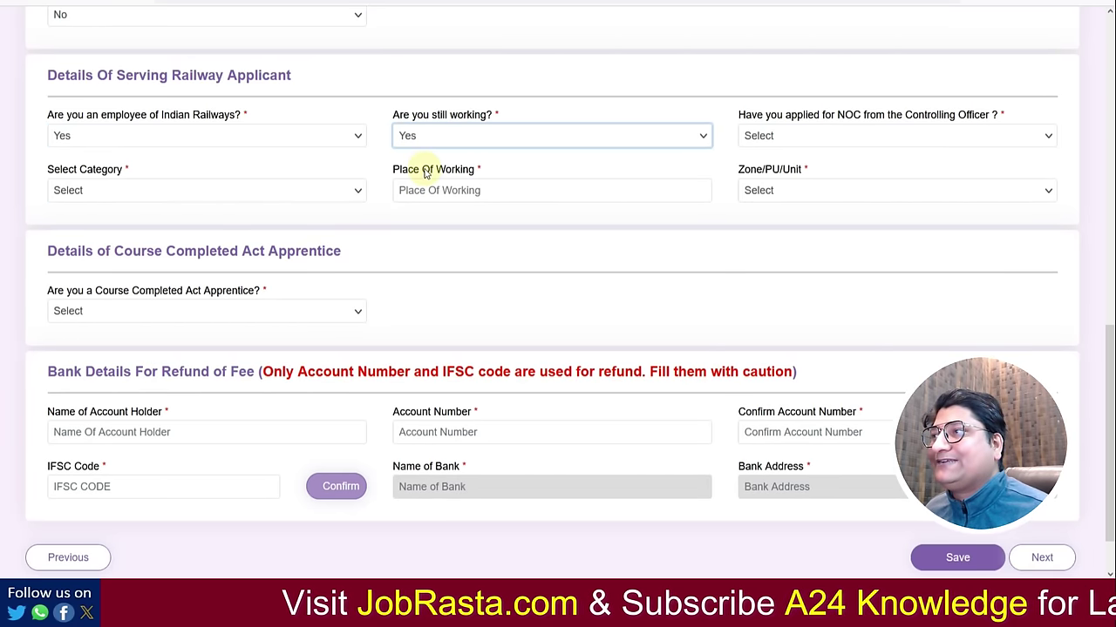
# Change the Indian Railways employee answer to No and set the current department/organization to Not Applicable
pyautogui.click(324, 137)
pyautogui.click(269, 207)
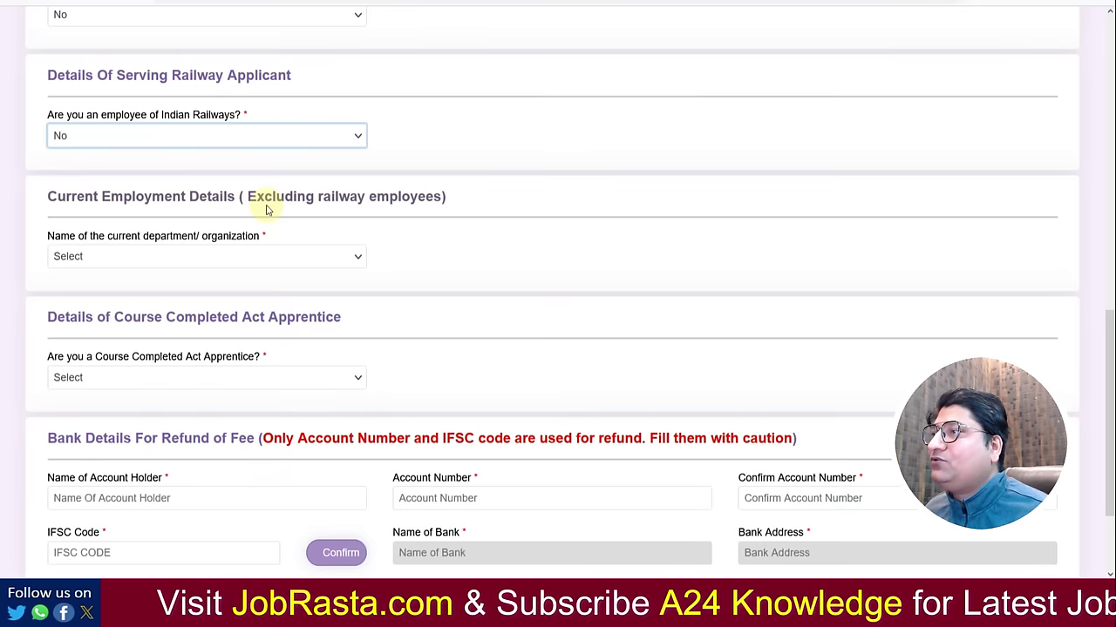
pyautogui.scroll(-1, 287, 212)
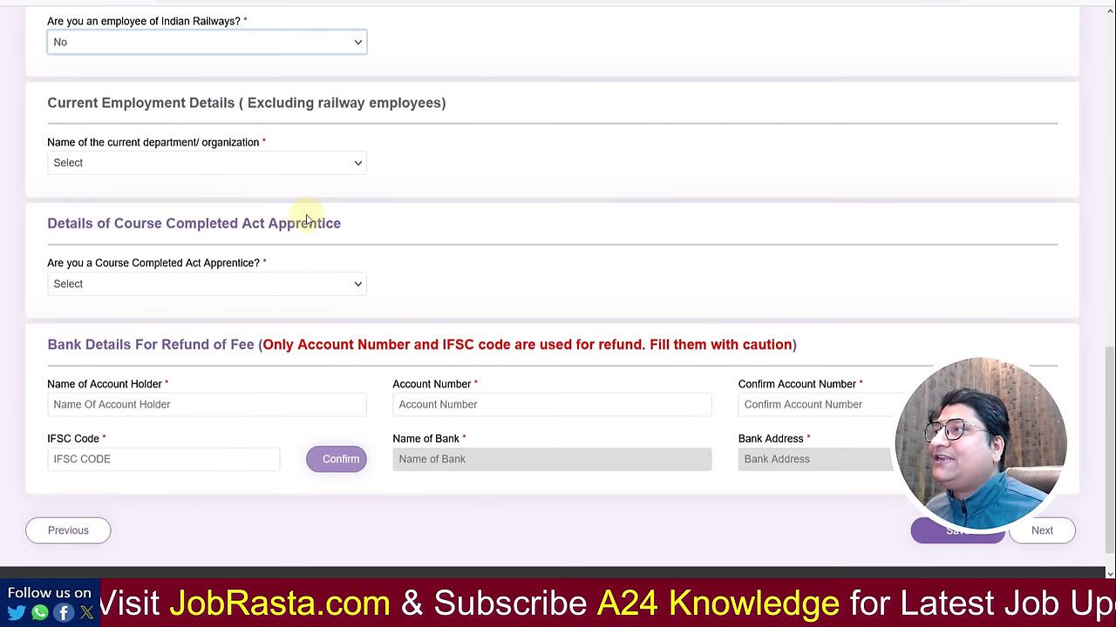
pyautogui.click(170, 170)
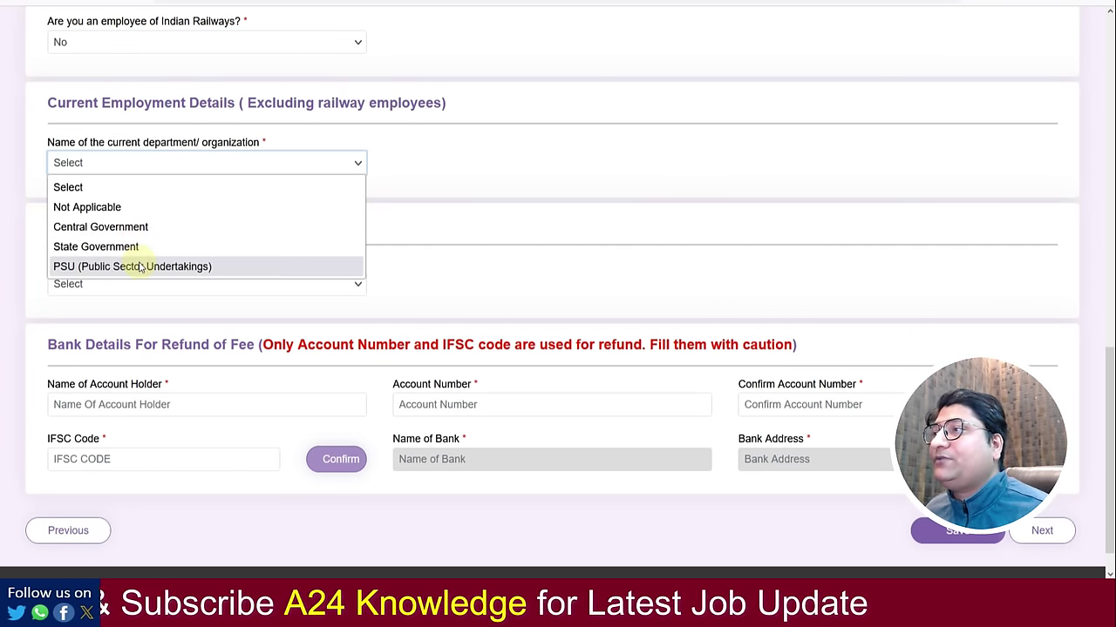
pyautogui.click(132, 207)
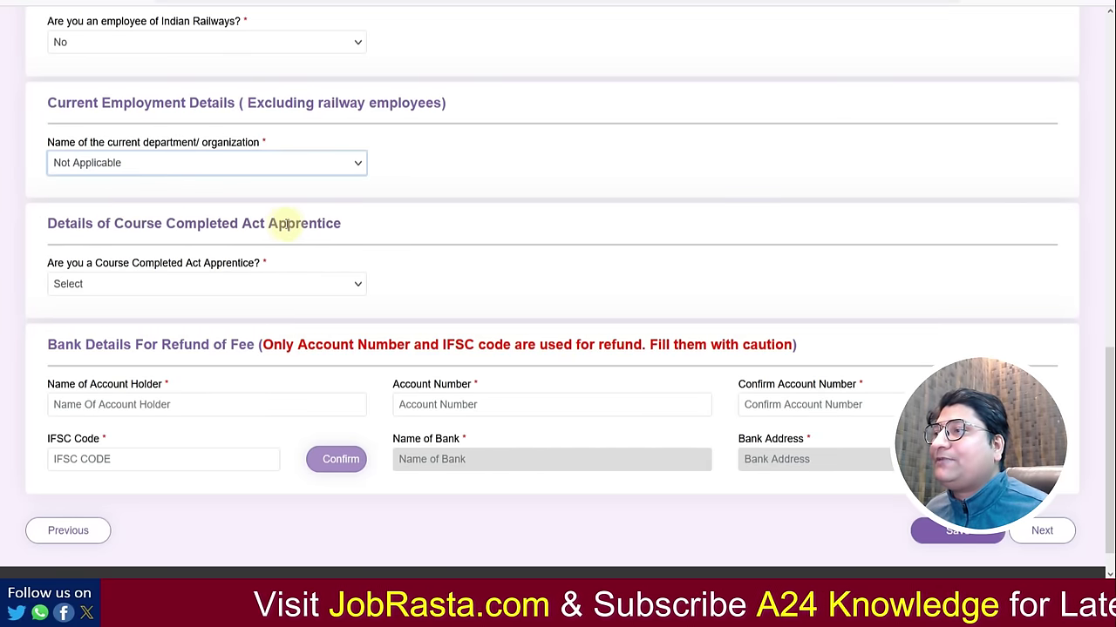
# Answer Yes to being a Course Completed Act Apprentice and review the trade, training date, certificate number and certificate date fields
pyautogui.click(174, 288)
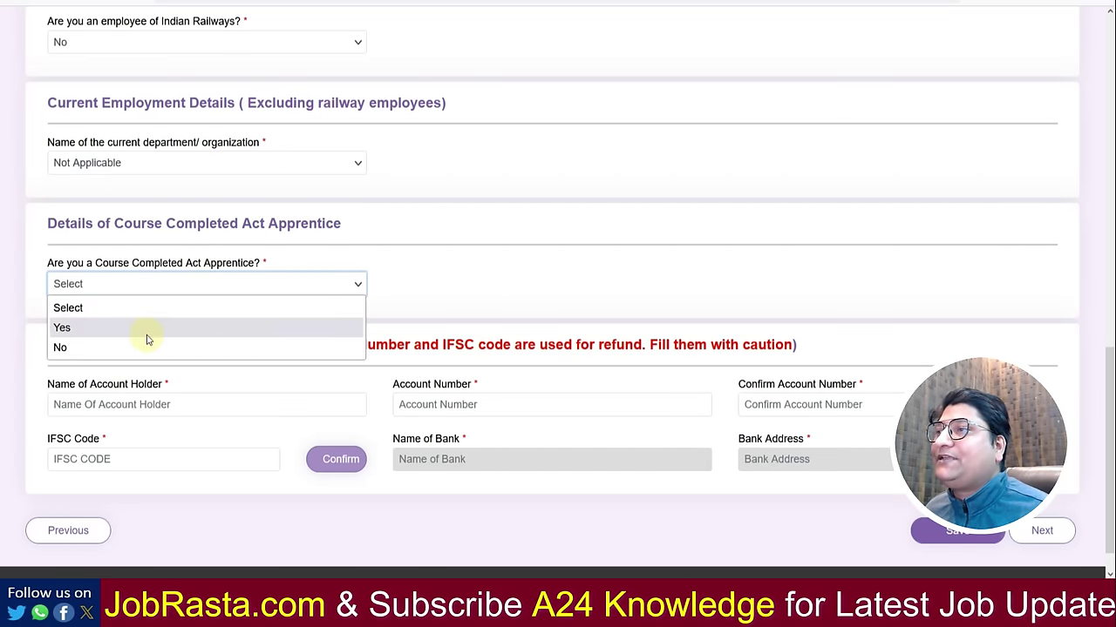
pyautogui.click(146, 328)
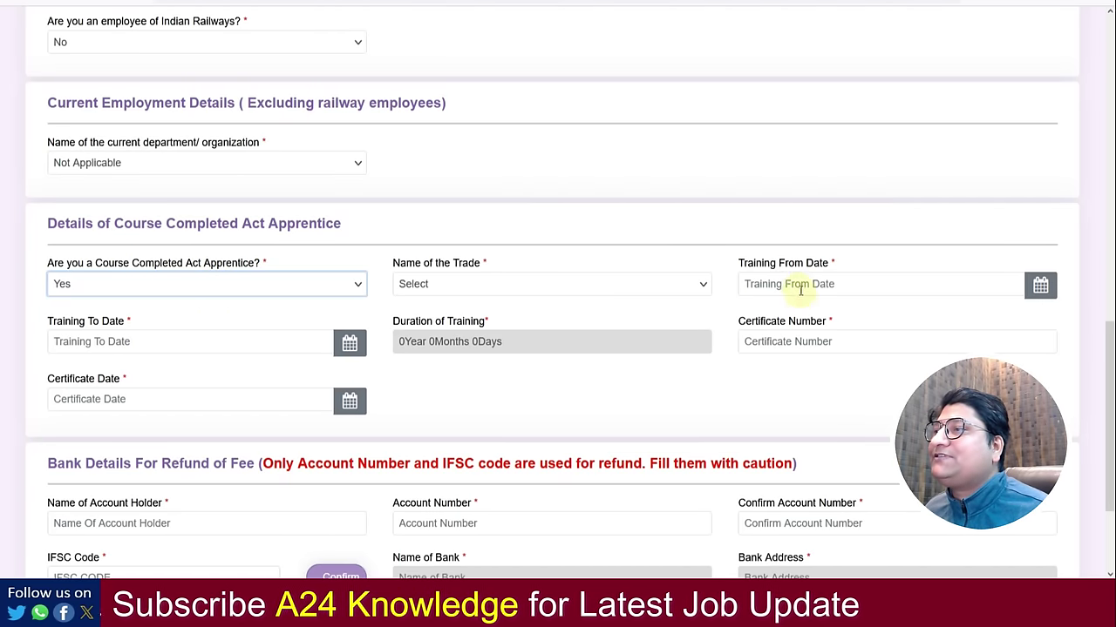
pyautogui.click(460, 293)
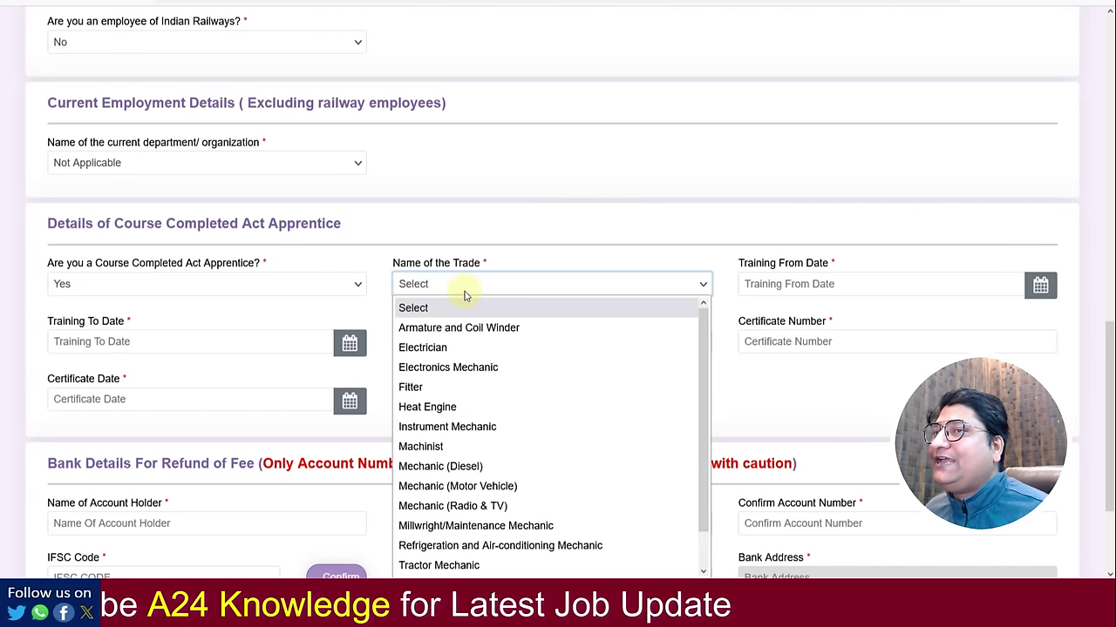
pyautogui.click(822, 288)
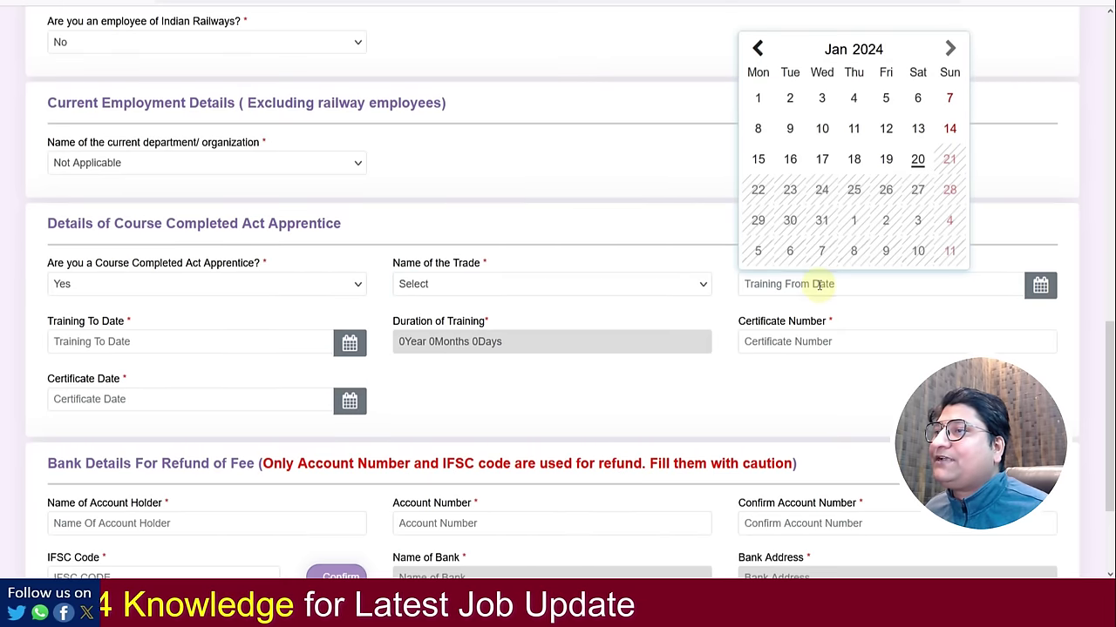
pyautogui.click(321, 347)
pyautogui.click(769, 343)
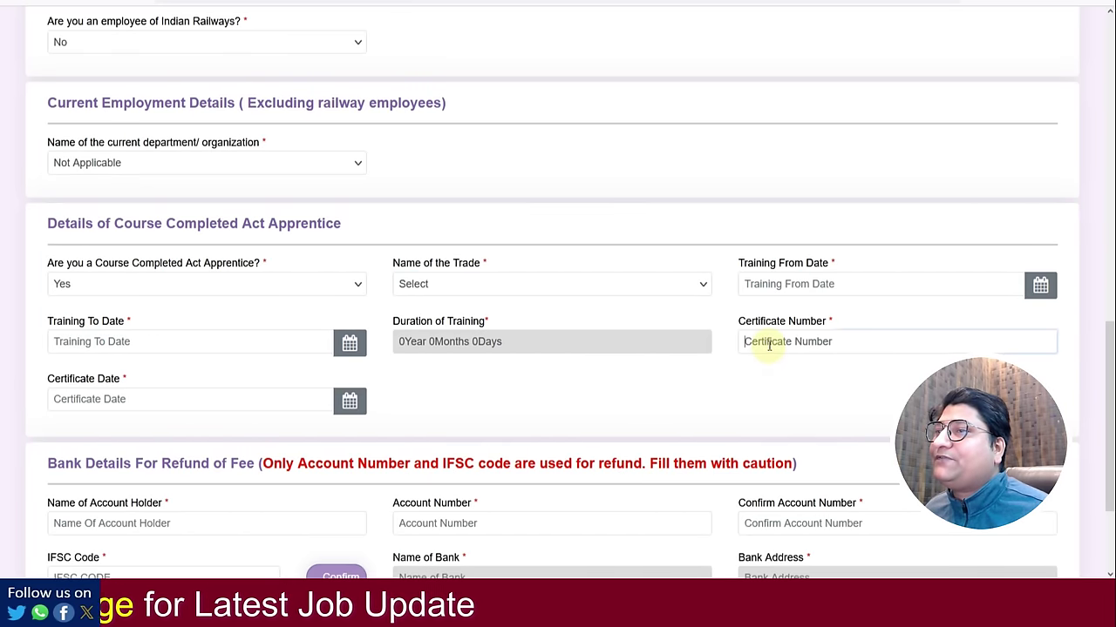
pyautogui.click(217, 400)
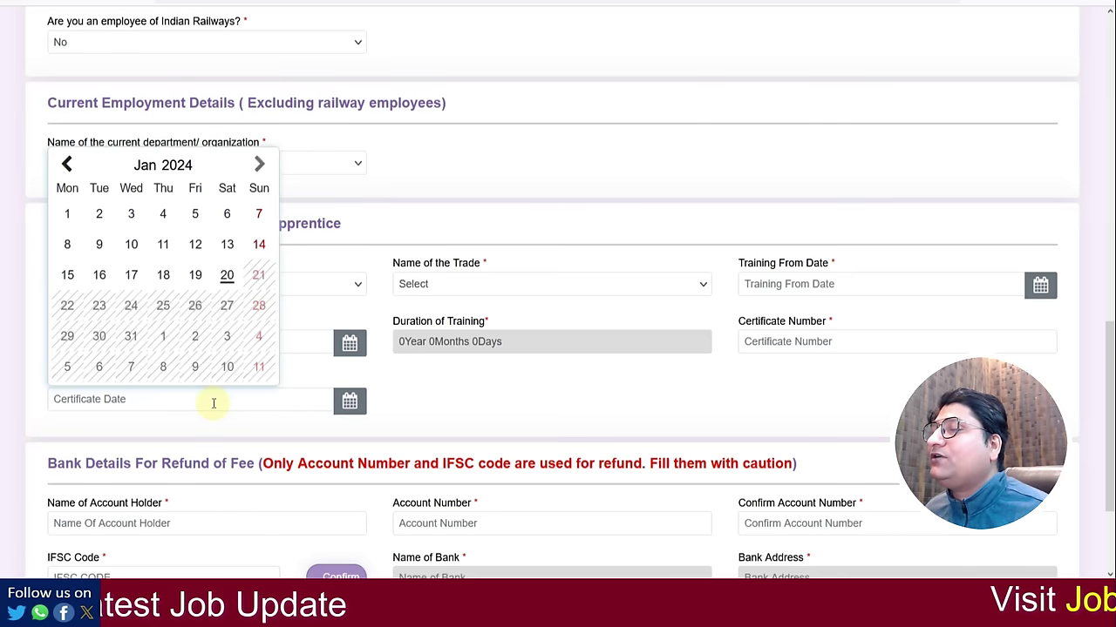
# Close the certificate date calendar and change the Course Completed Act Apprentice answer to No
pyautogui.click(418, 395)
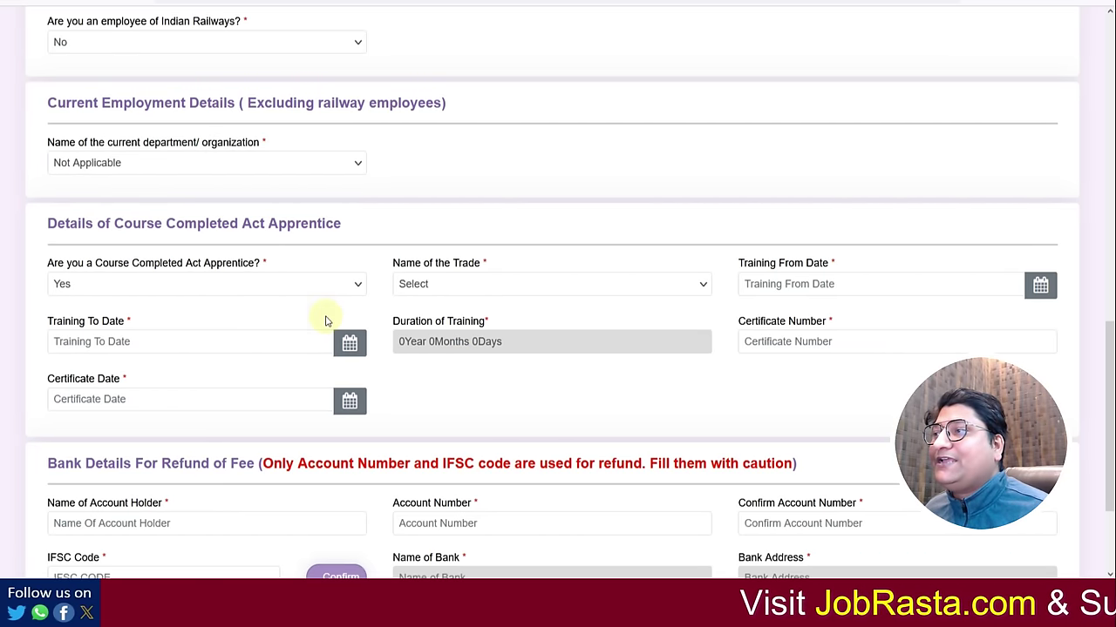
pyautogui.click(204, 284)
pyautogui.click(182, 346)
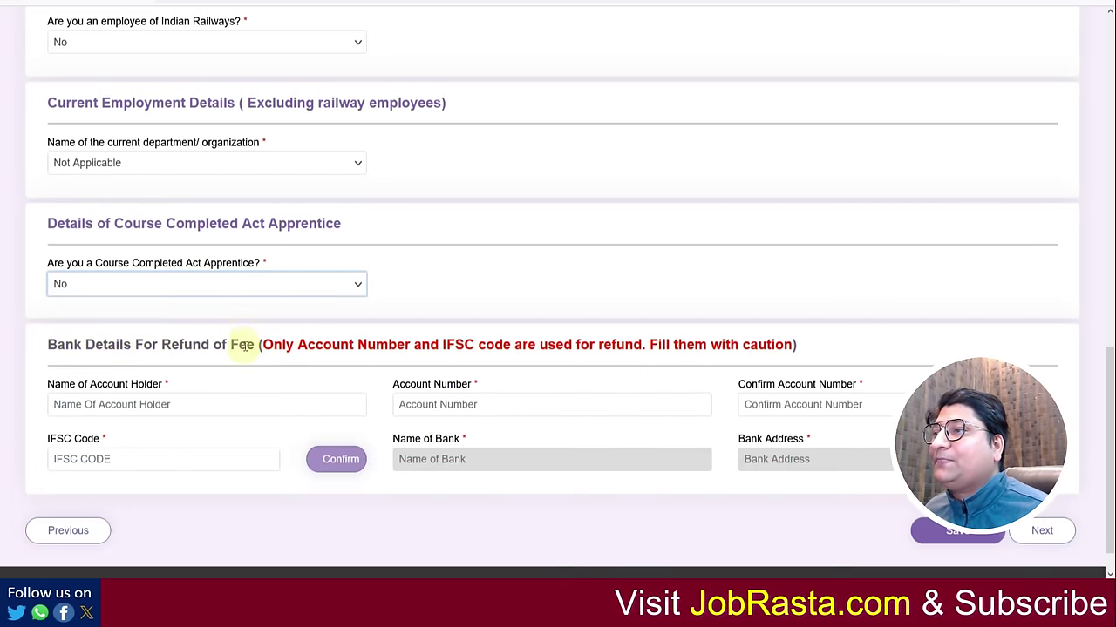
# Review the bank details required for the fee refund, including the account holder name and IFSC code fields
pyautogui.scroll(-1, 308, 345)
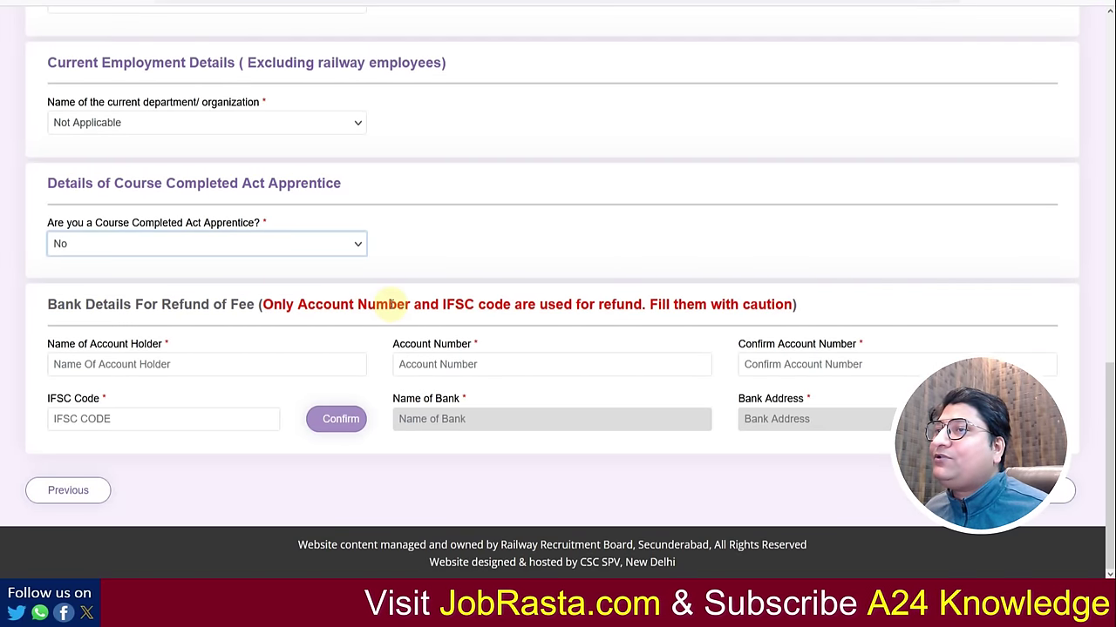
pyautogui.moveTo(564, 306); pyautogui.dragTo(610, 308)
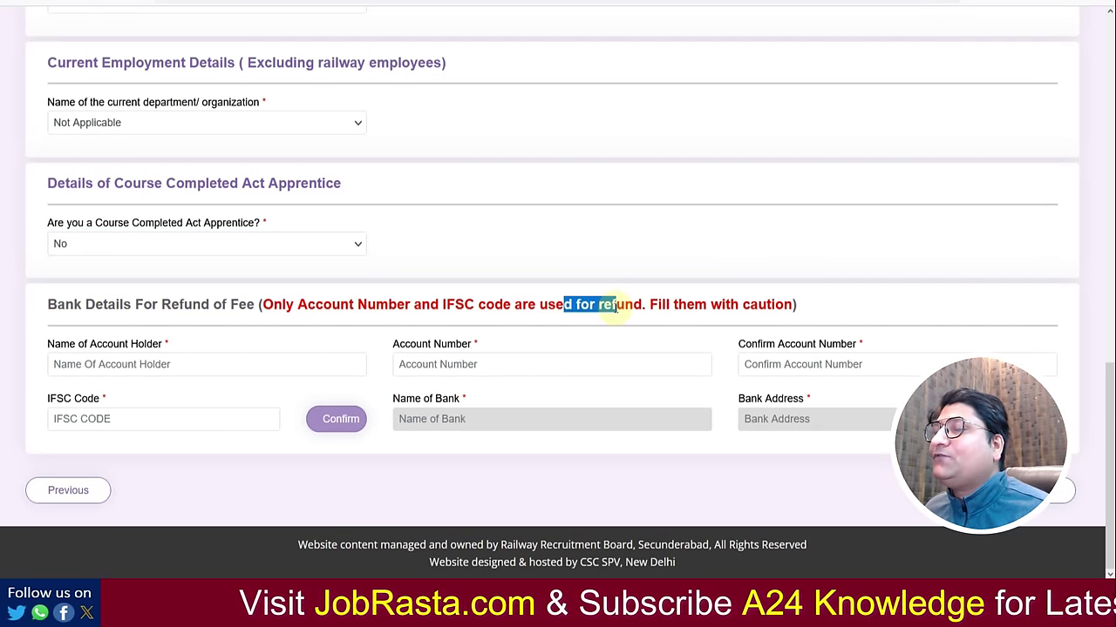
pyautogui.click(363, 348)
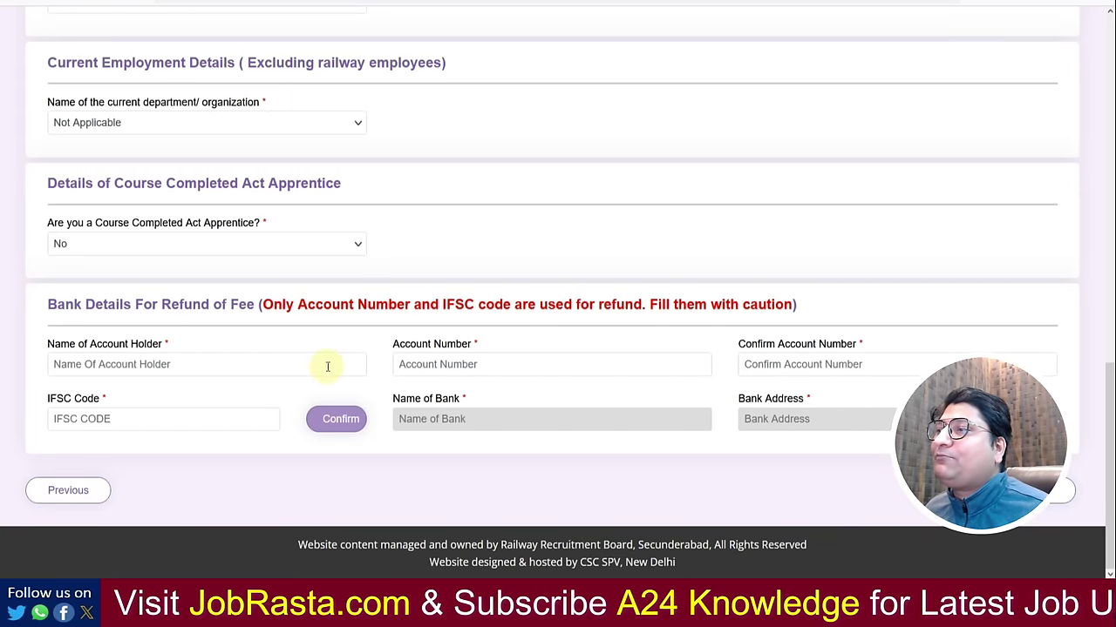
pyautogui.click(223, 366)
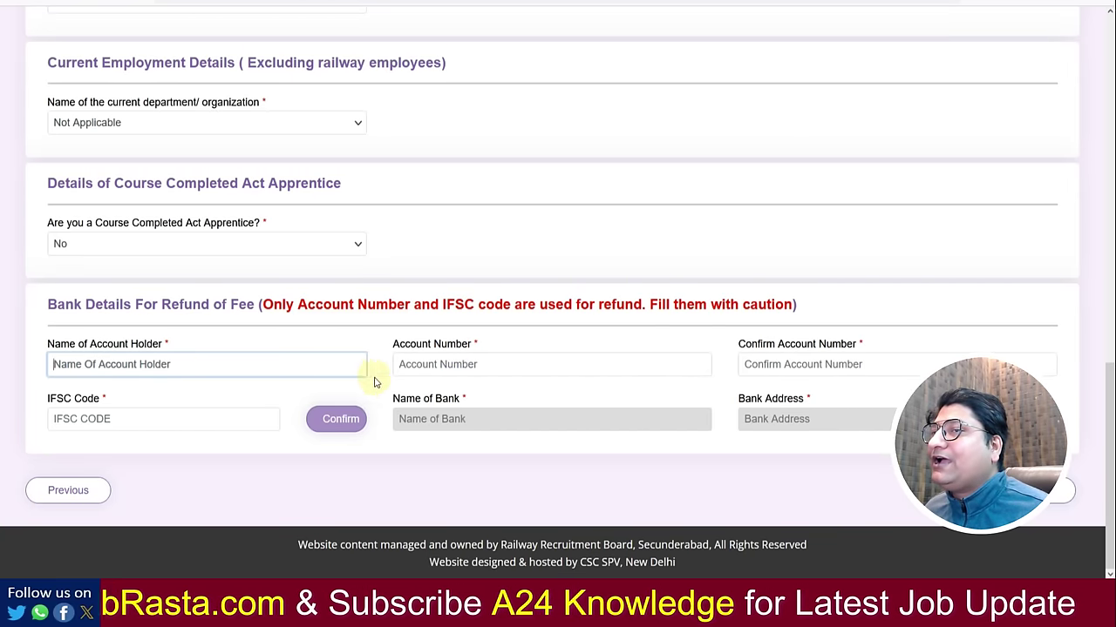
pyautogui.click(200, 422)
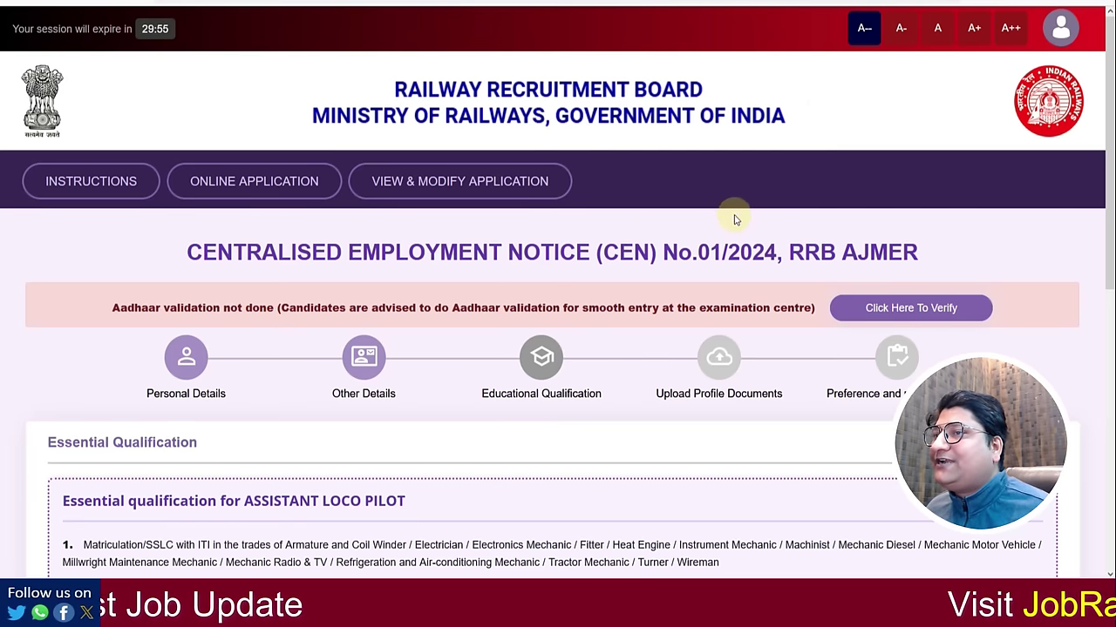
# For the Matriculation/10th/SSLC qualification, choose RAJASTHAN as state and Alwar as district, and enter BSER as the board
pyautogui.scroll(-5, 427, 339)
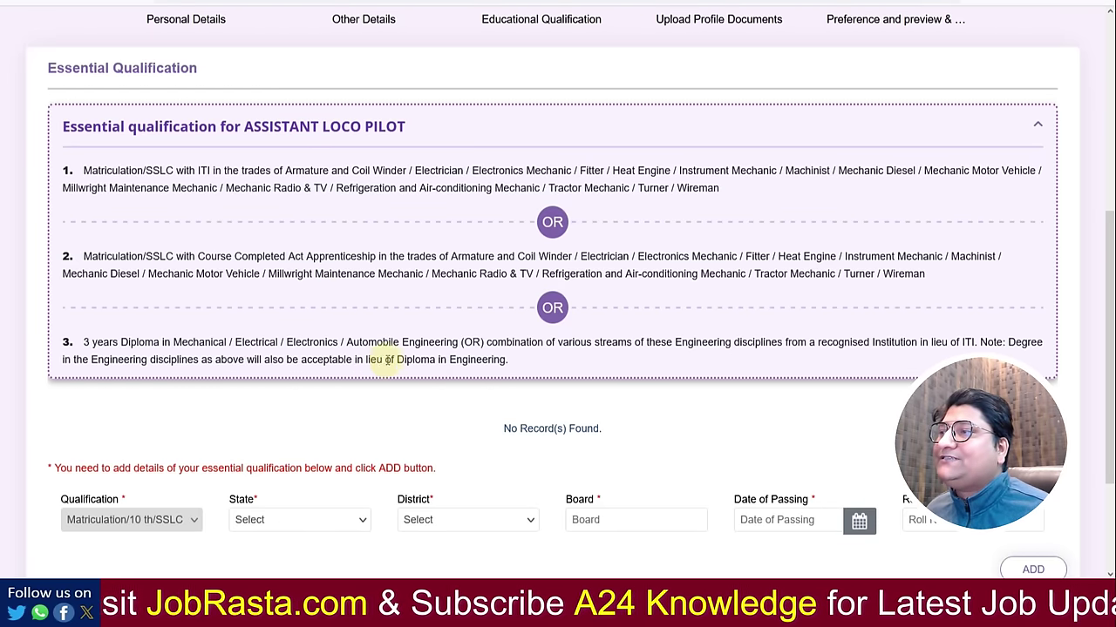
pyautogui.scroll(-2, 259, 357)
pyautogui.click(299, 358)
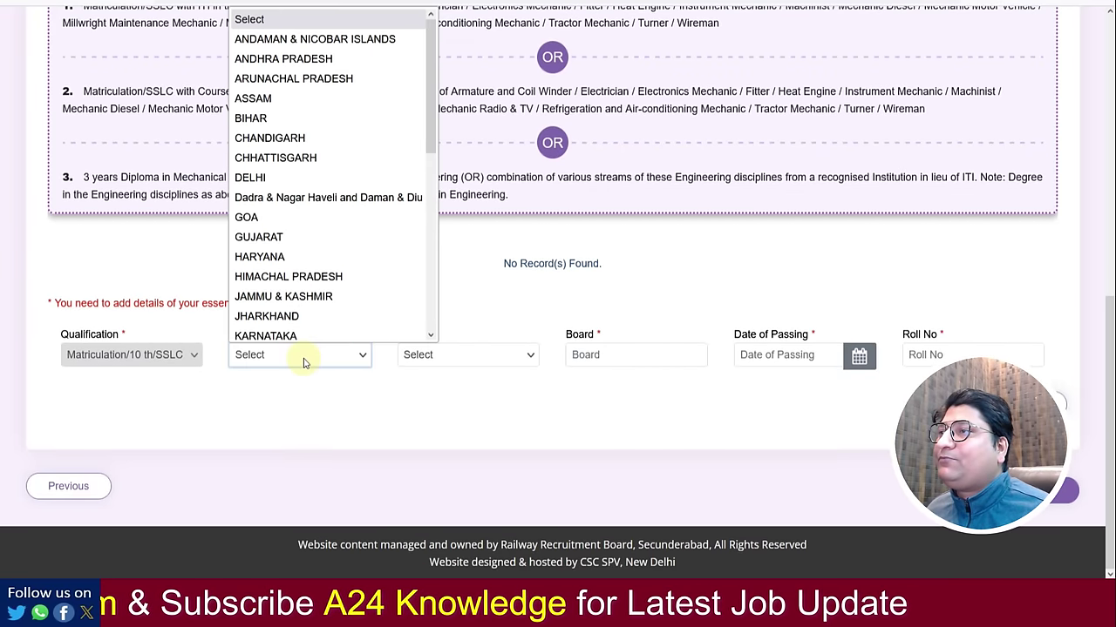
pyautogui.scroll(-5, 288, 299)
pyautogui.click(282, 191)
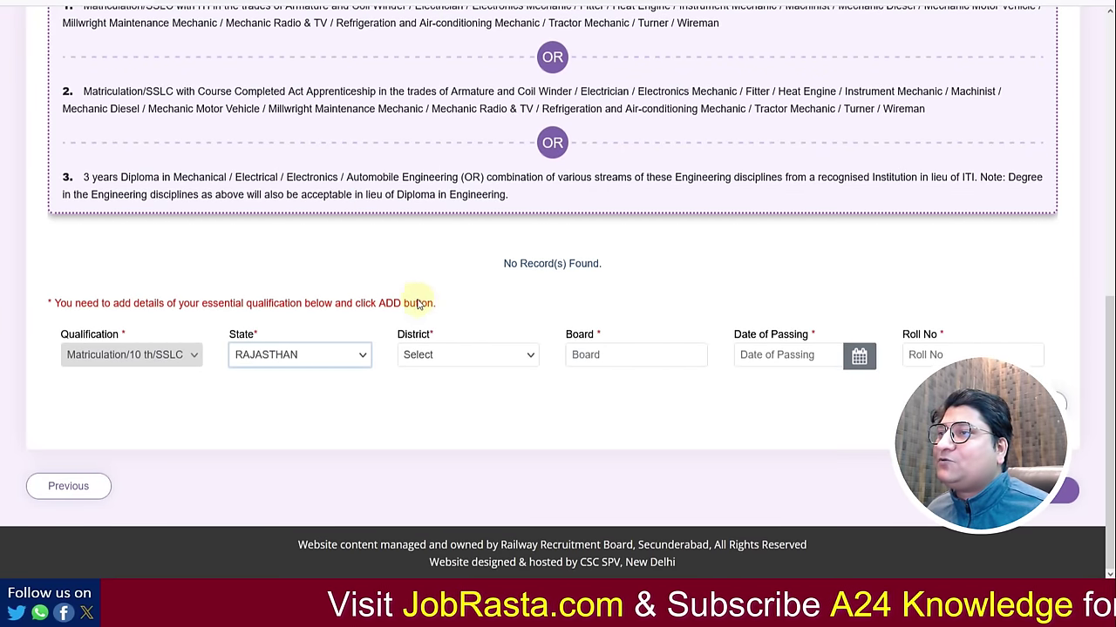
pyautogui.click(443, 356)
pyautogui.click(418, 59)
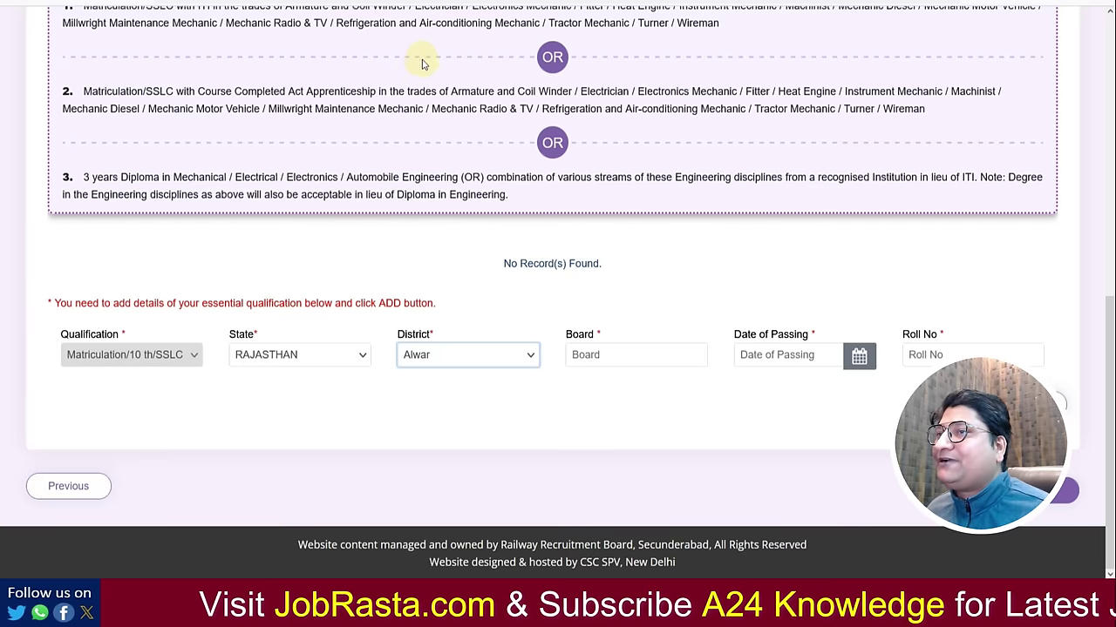
pyautogui.click(587, 351)
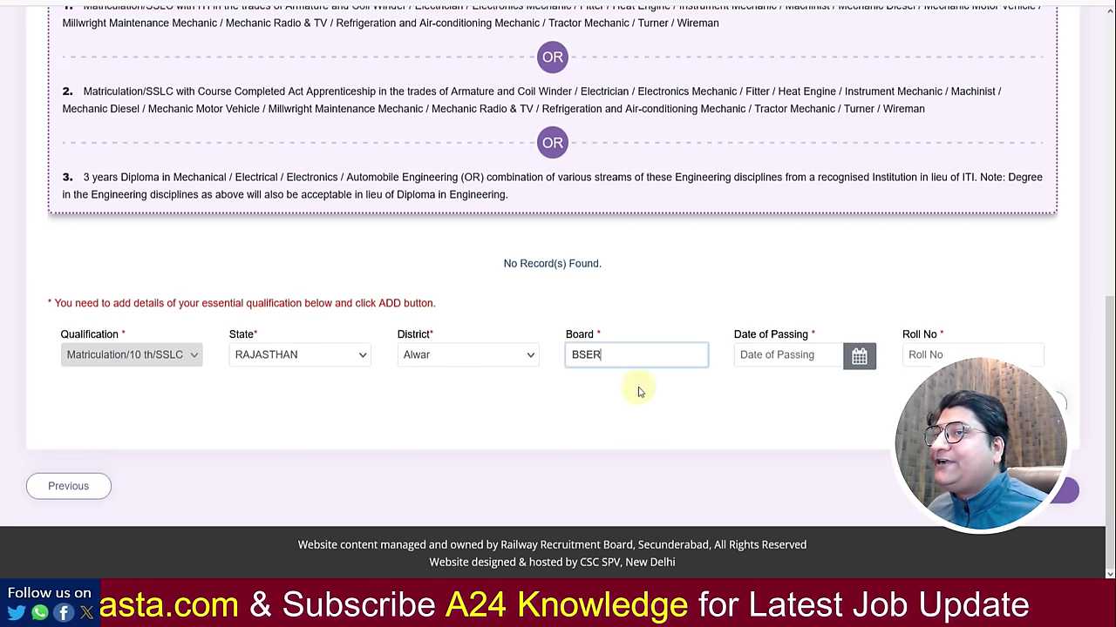
# Set the matriculation date of passing to 18/07/2015
pyautogui.click(858, 356)
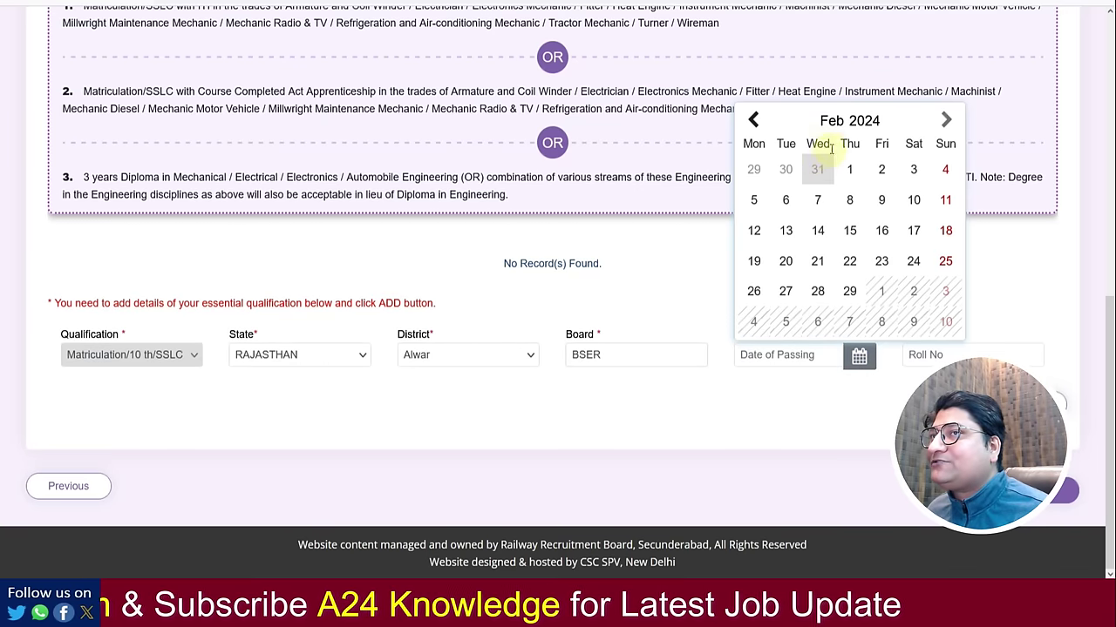
pyautogui.click(753, 120)
pyautogui.click(753, 120)
pyautogui.click(752, 121)
pyautogui.click(753, 121)
pyautogui.click(753, 120)
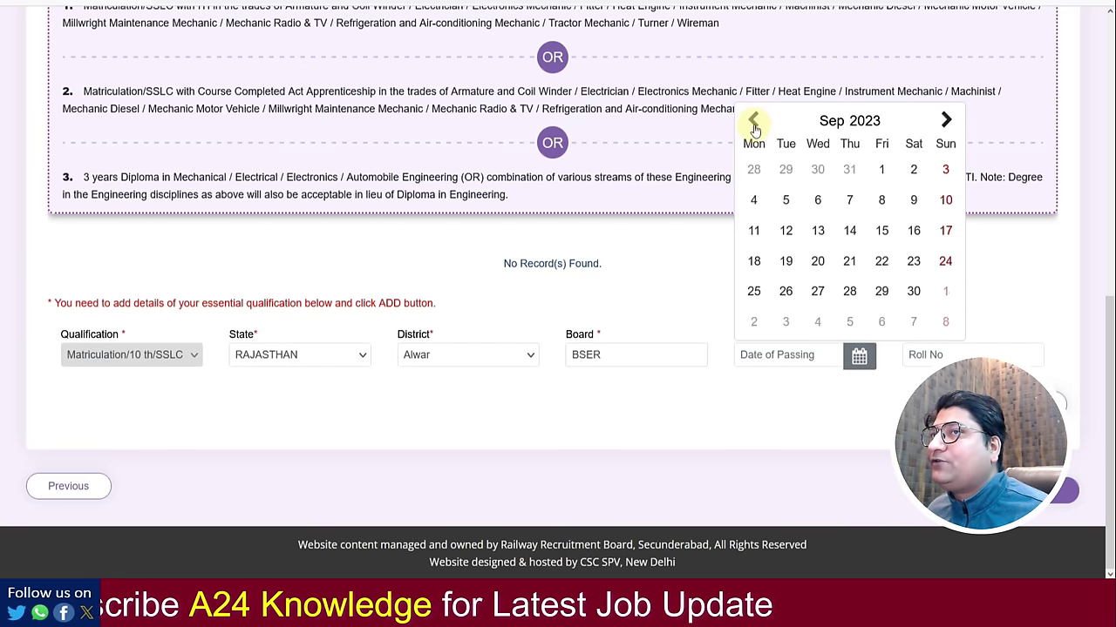
pyautogui.click(753, 120)
pyautogui.click(753, 120)
pyautogui.click(753, 120)
pyautogui.click(861, 123)
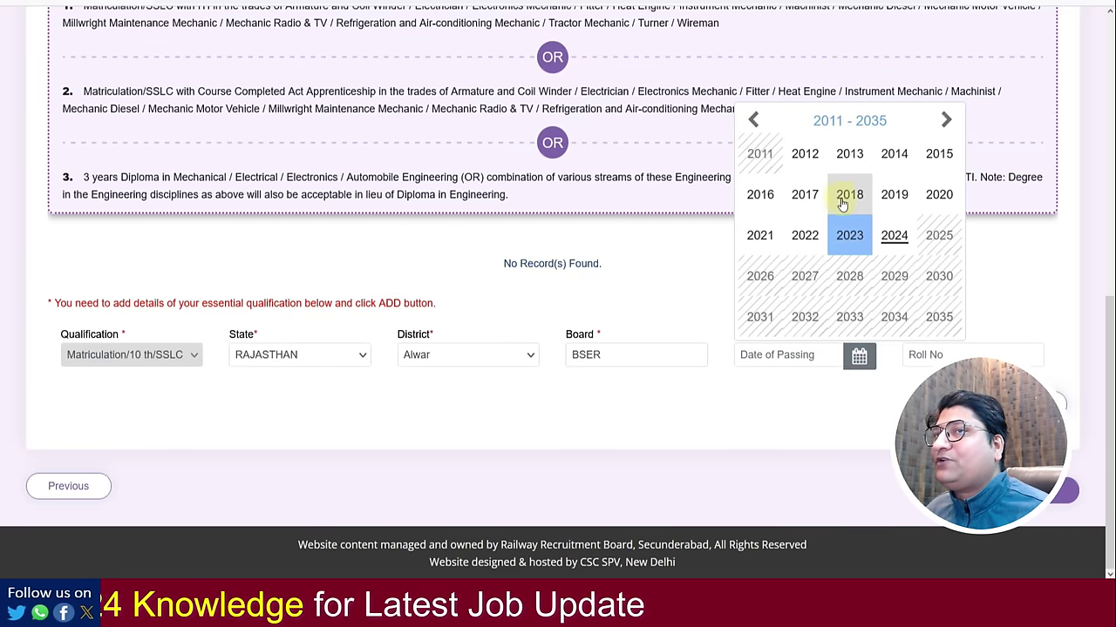
pyautogui.click(937, 170)
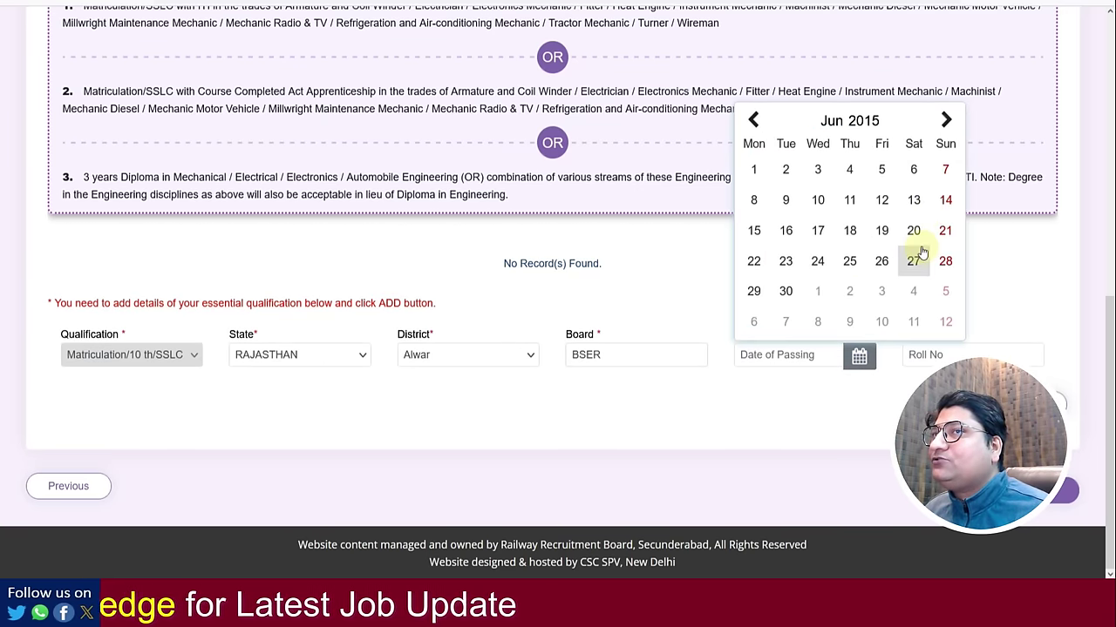
pyautogui.click(945, 122)
pyautogui.click(945, 122)
pyautogui.click(945, 122)
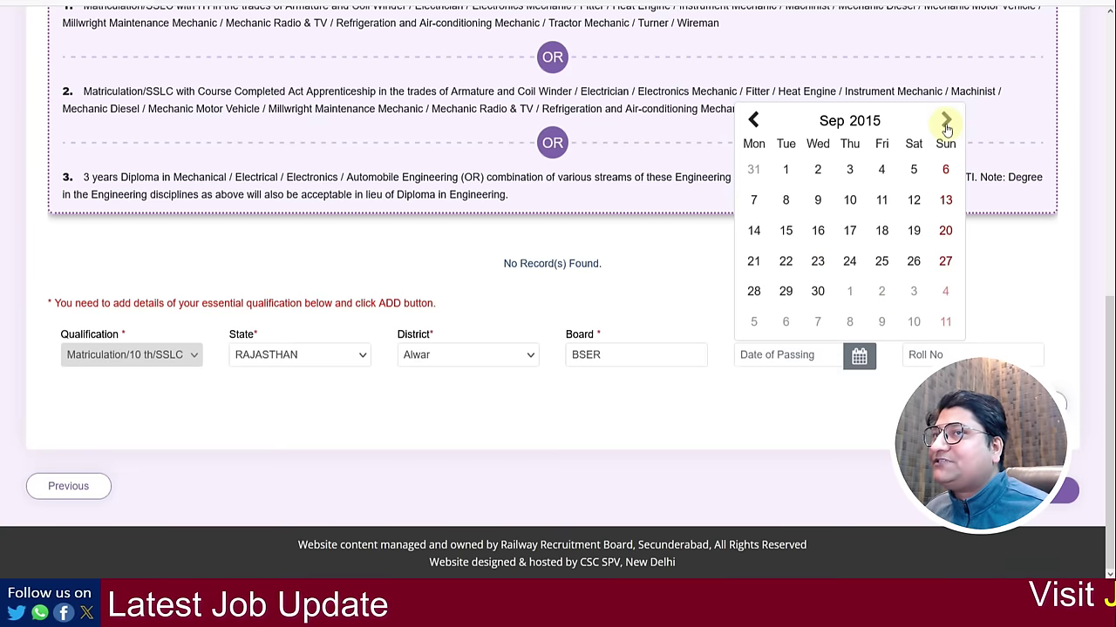
pyautogui.click(754, 120)
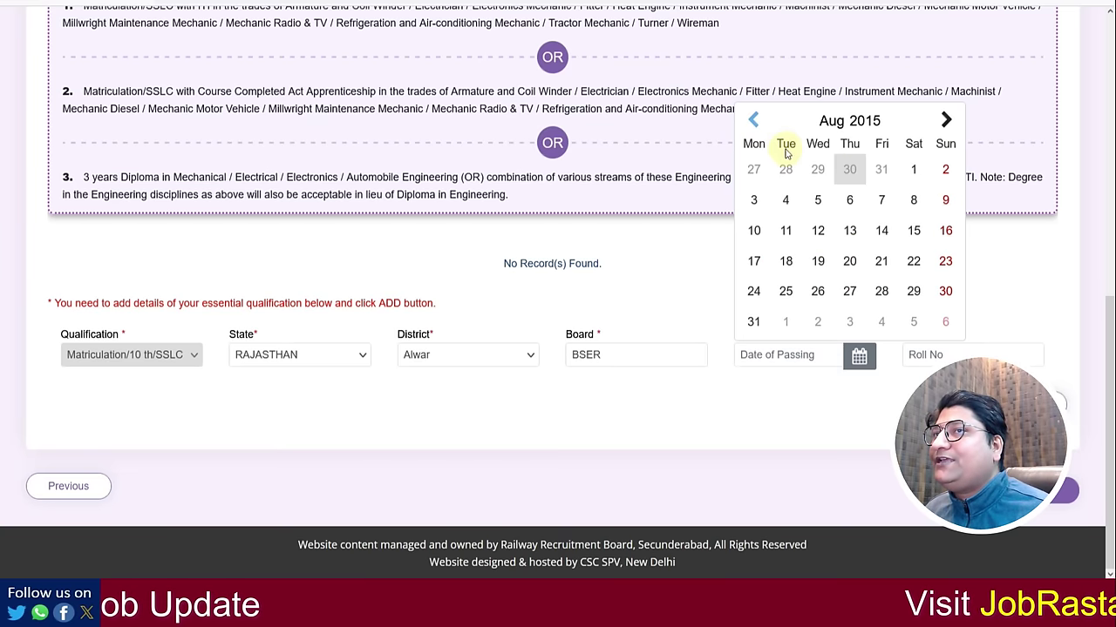
pyautogui.click(755, 121)
pyautogui.click(914, 230)
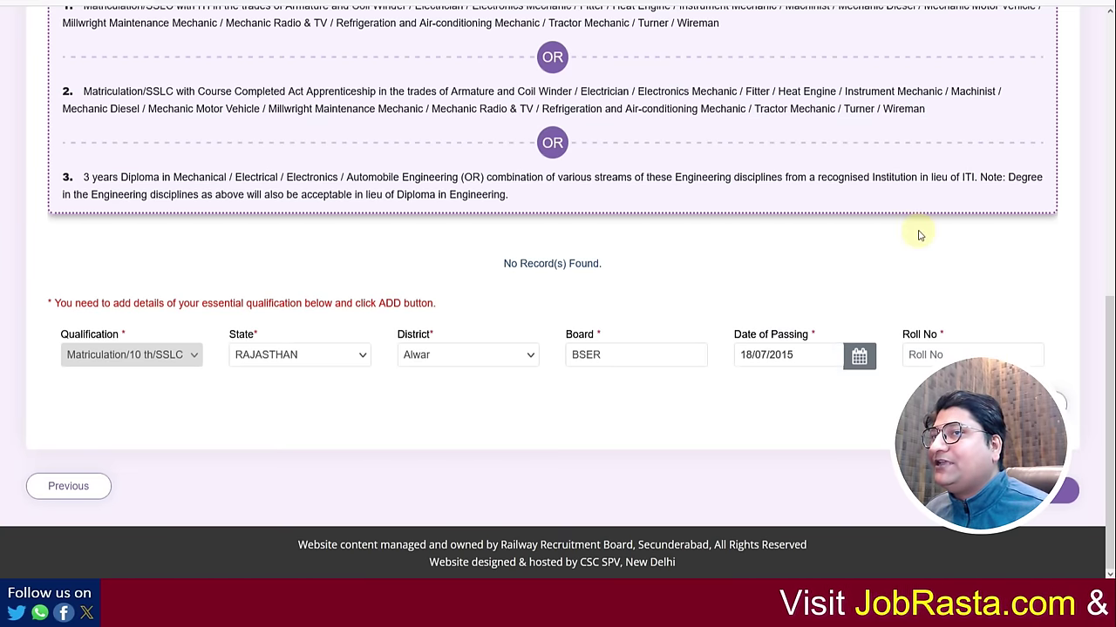
# Enter the matriculation roll number and add the qualification record
pyautogui.click(937, 355)
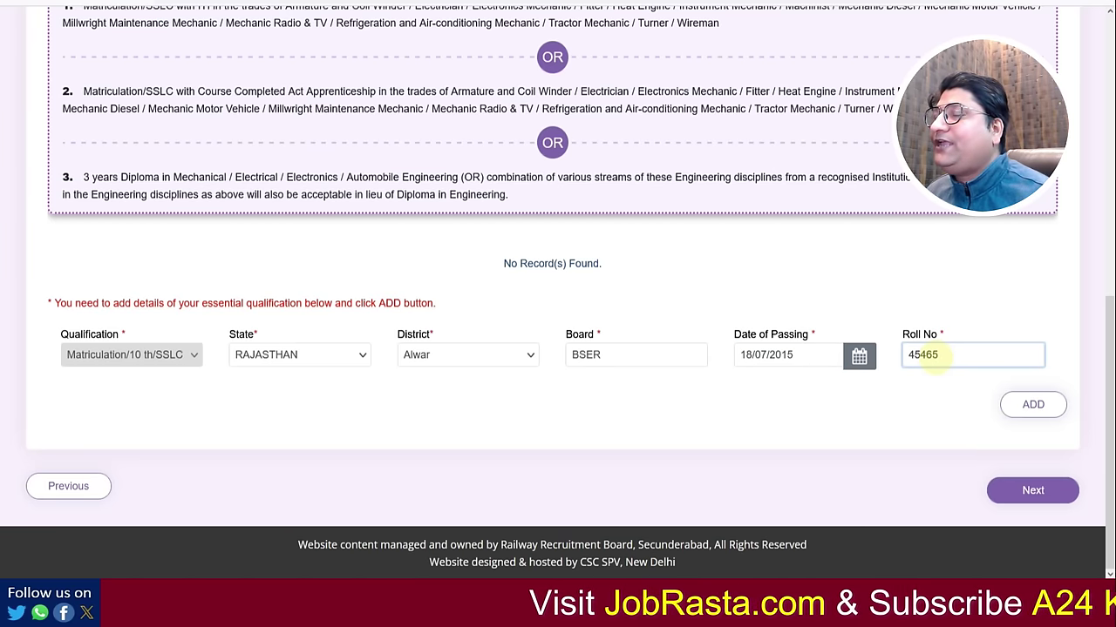
pyautogui.click(758, 440)
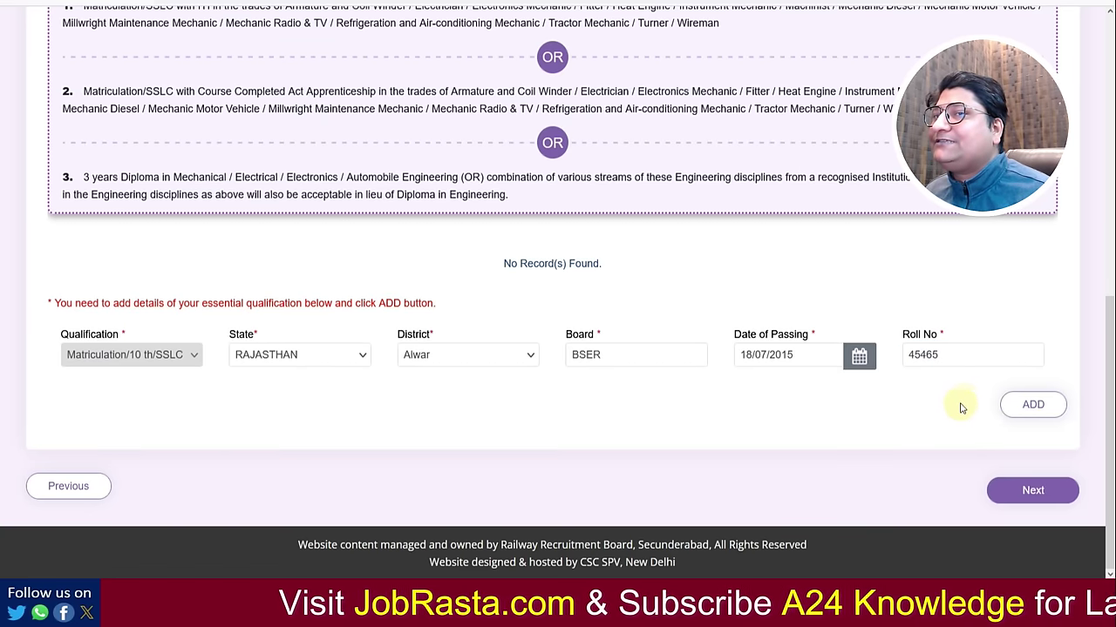
pyautogui.click(1016, 409)
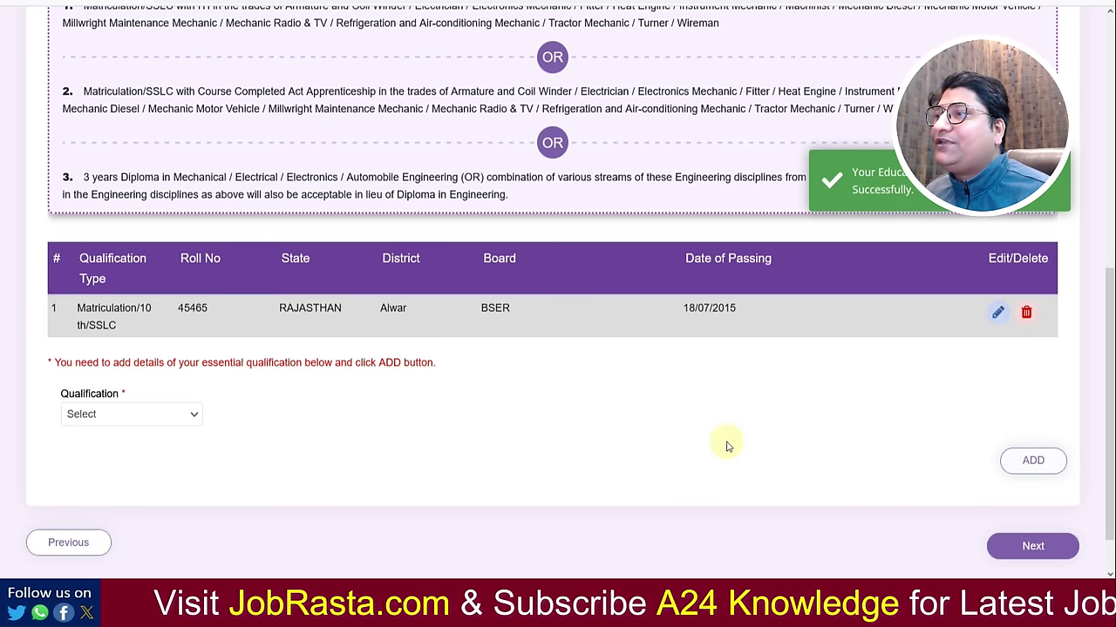
# Choose NAC as the next qualification and look through its trade and certificate issuer options
pyautogui.scroll(-1, 195, 373)
pyautogui.click(170, 357)
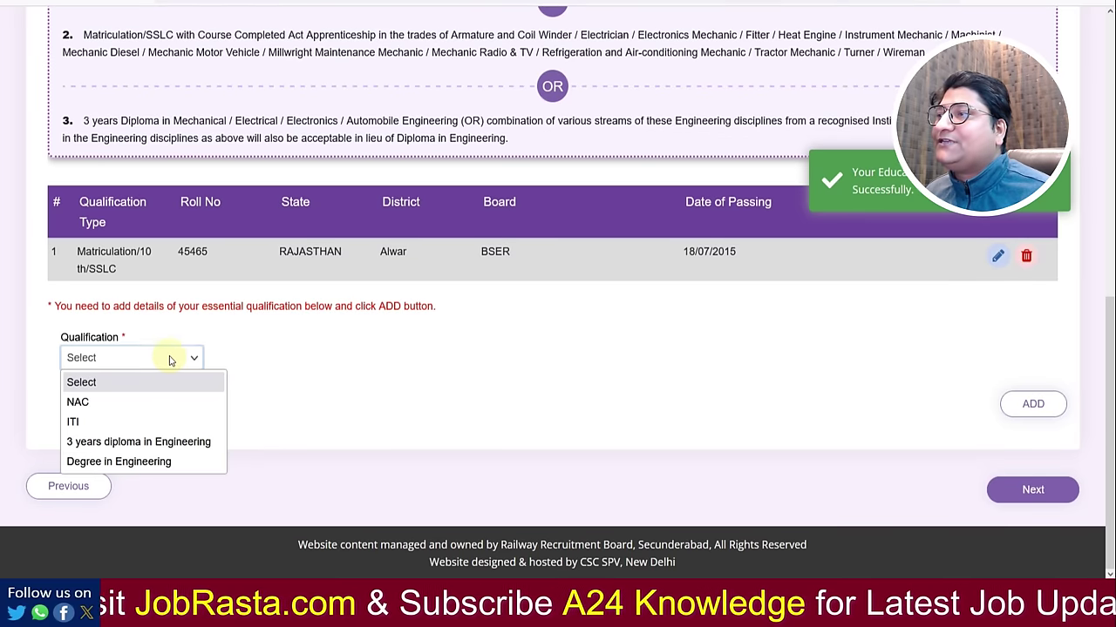
pyautogui.click(120, 411)
pyautogui.click(279, 363)
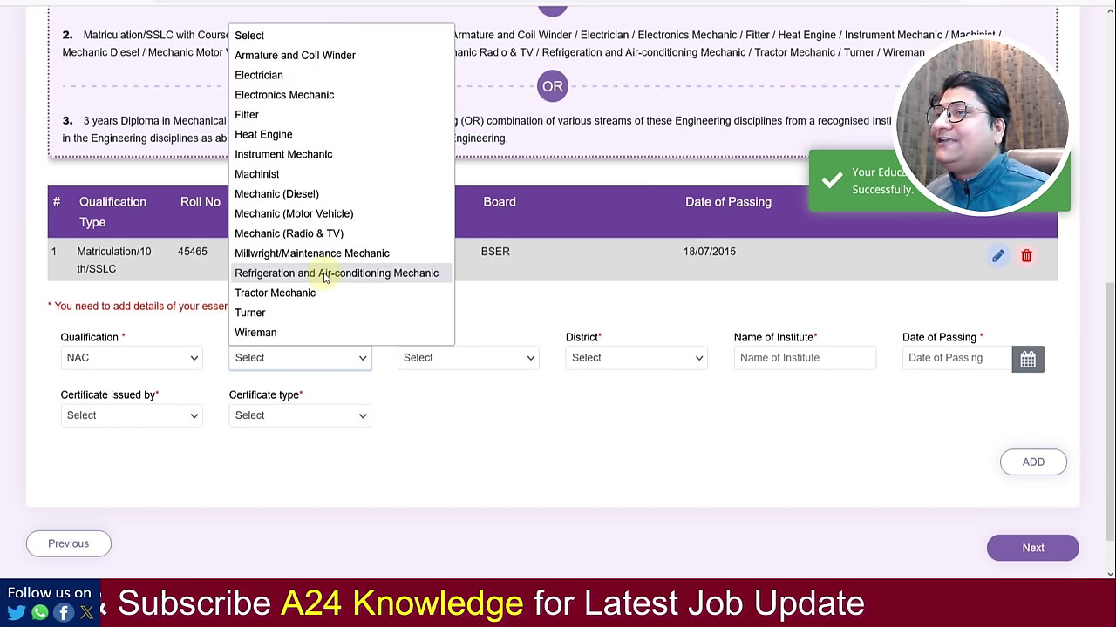
pyautogui.click(349, 357)
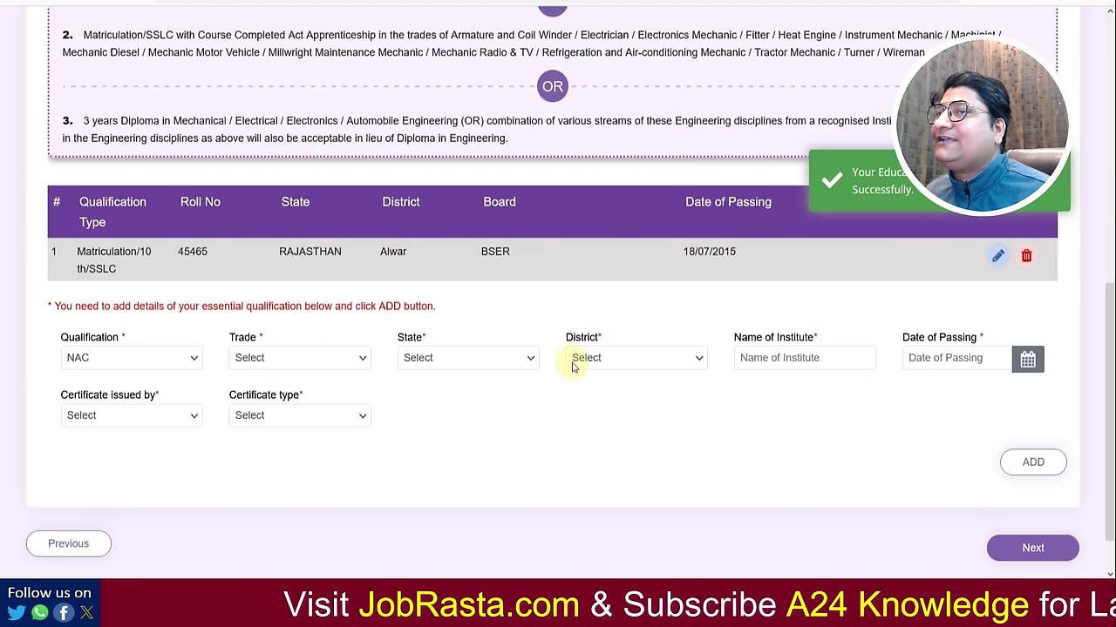
pyautogui.click(171, 420)
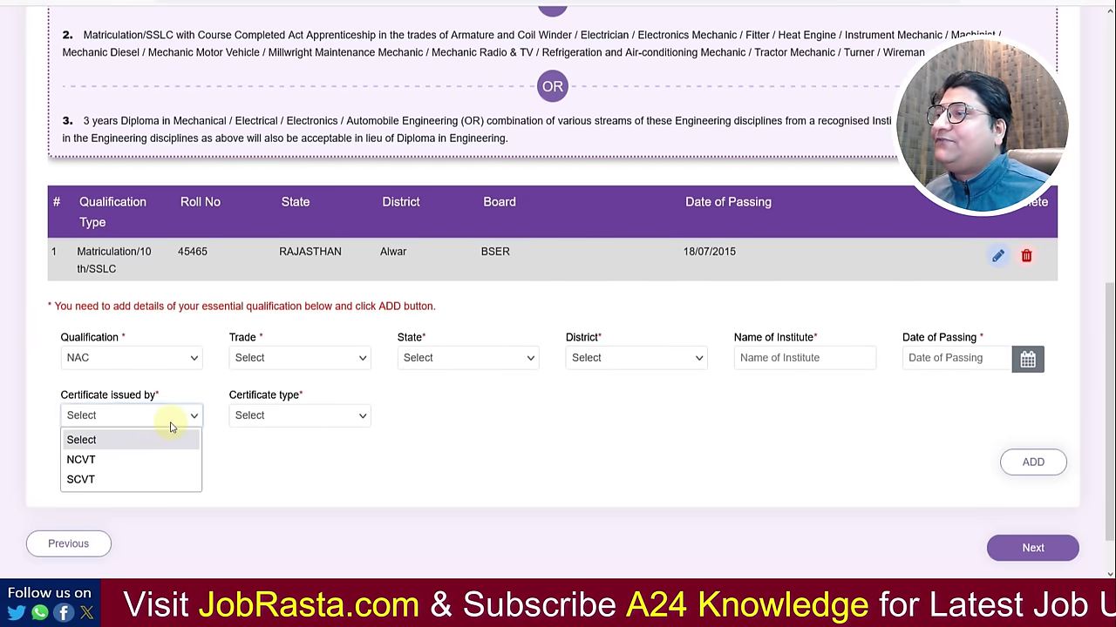
# Switch the qualification to ITI and then to the 3 years diploma in Engineering to compare the required fields
pyautogui.click(162, 364)
pyautogui.click(148, 422)
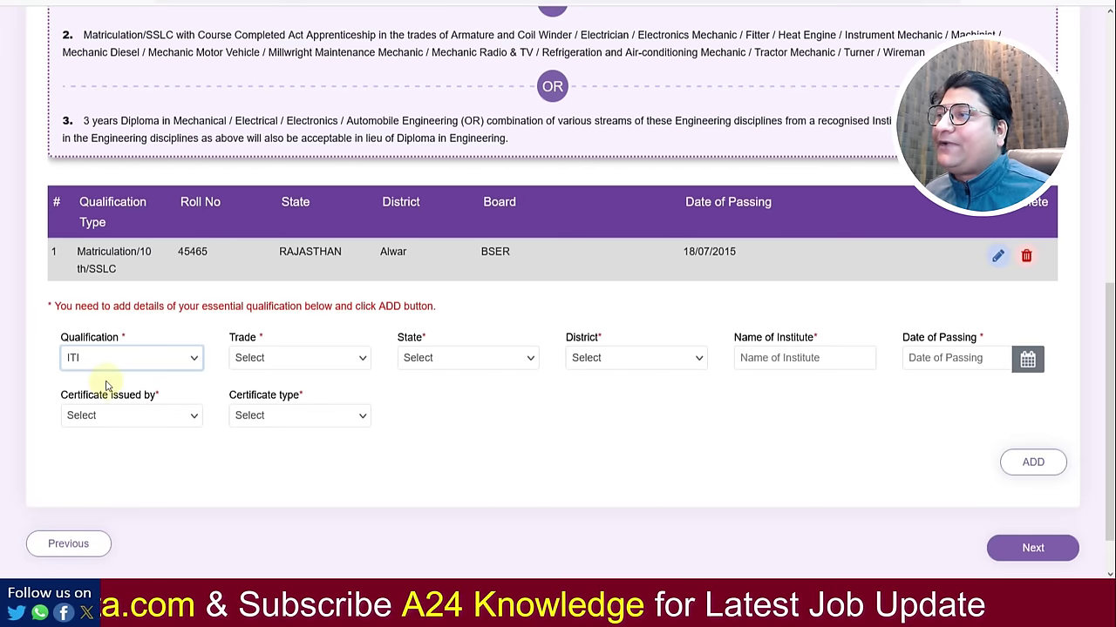
pyautogui.click(138, 359)
pyautogui.click(126, 442)
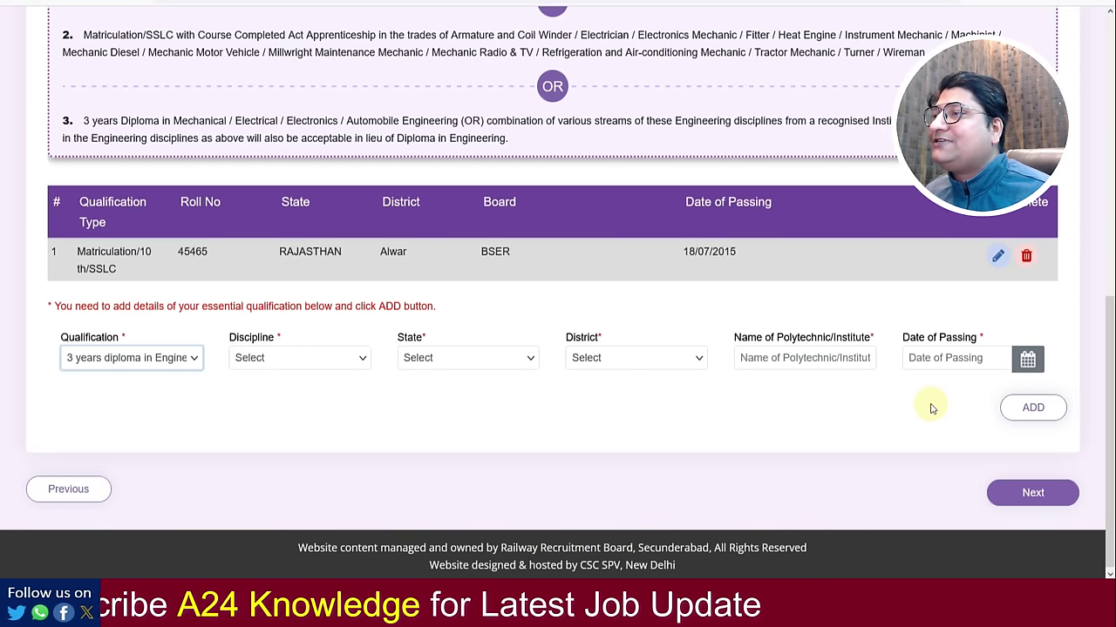
# Change the qualification to Degree in Engineering and open its discipline choices
pyautogui.click(180, 357)
pyautogui.click(156, 461)
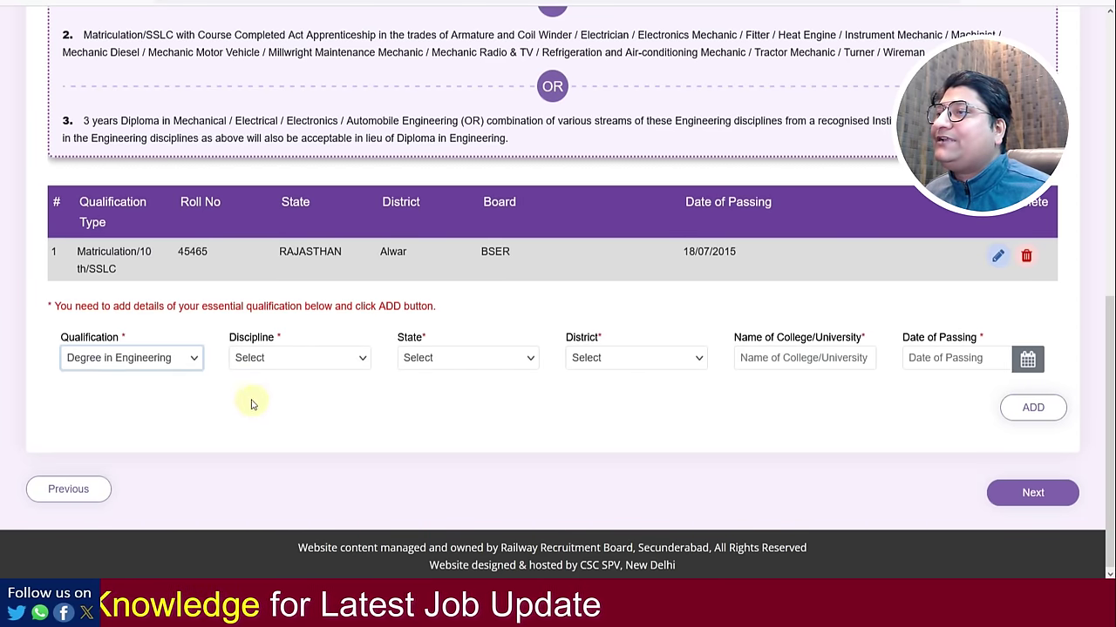
pyautogui.click(266, 358)
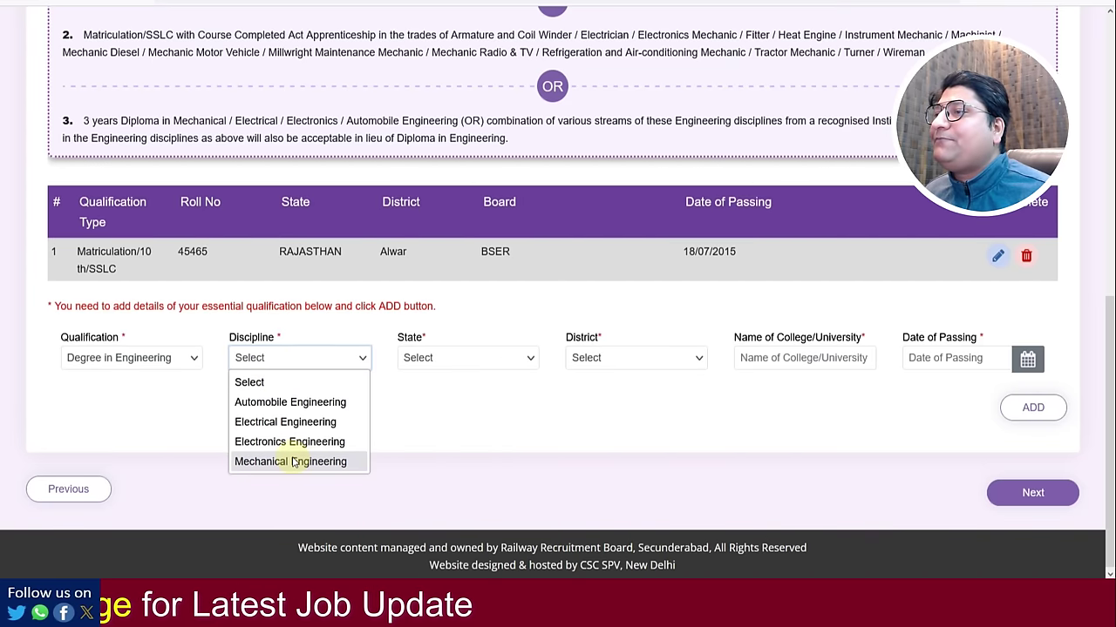